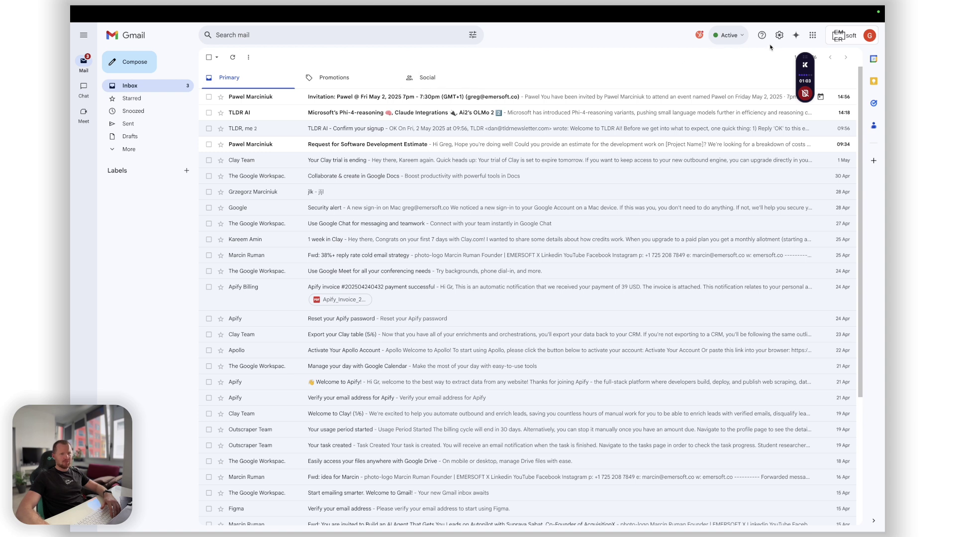
click(779, 36)
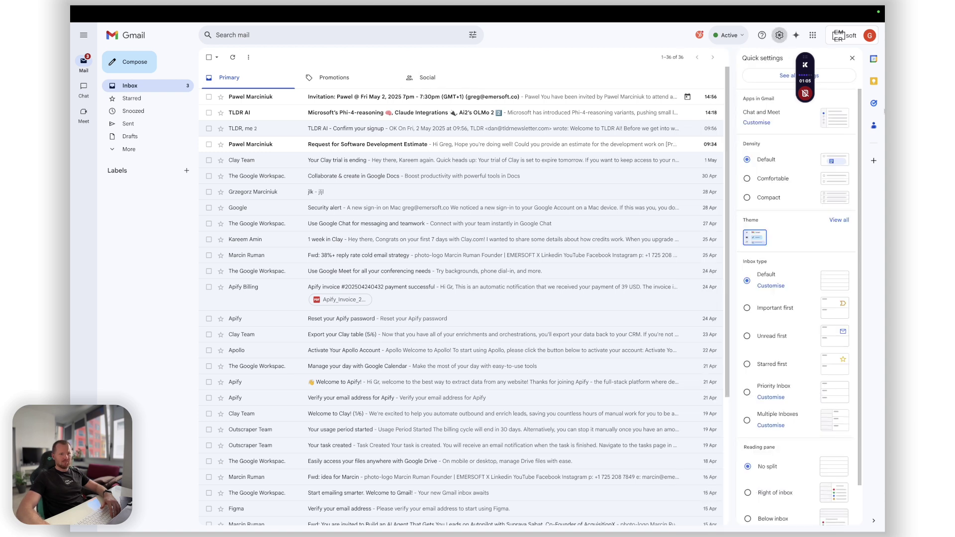
scroll(788, 296, down, 2)
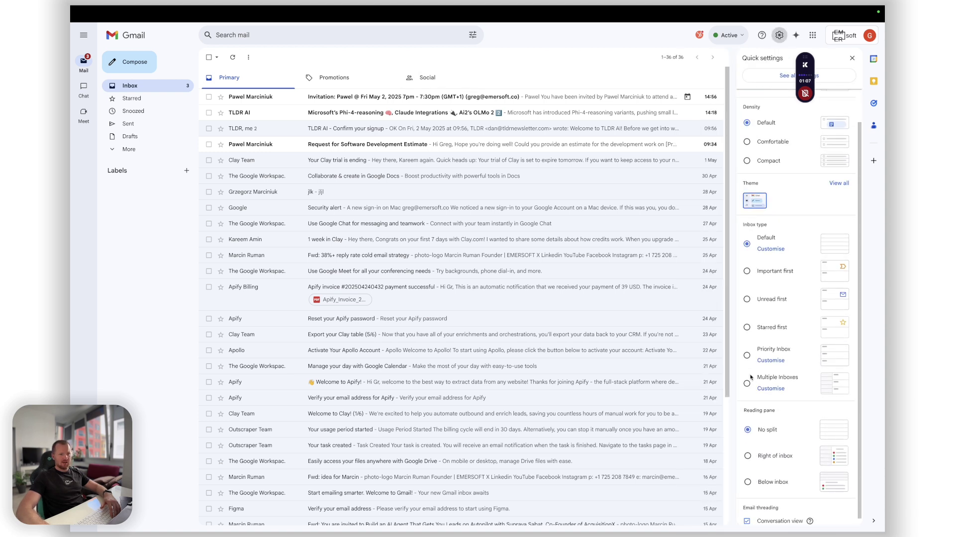
click(746, 356)
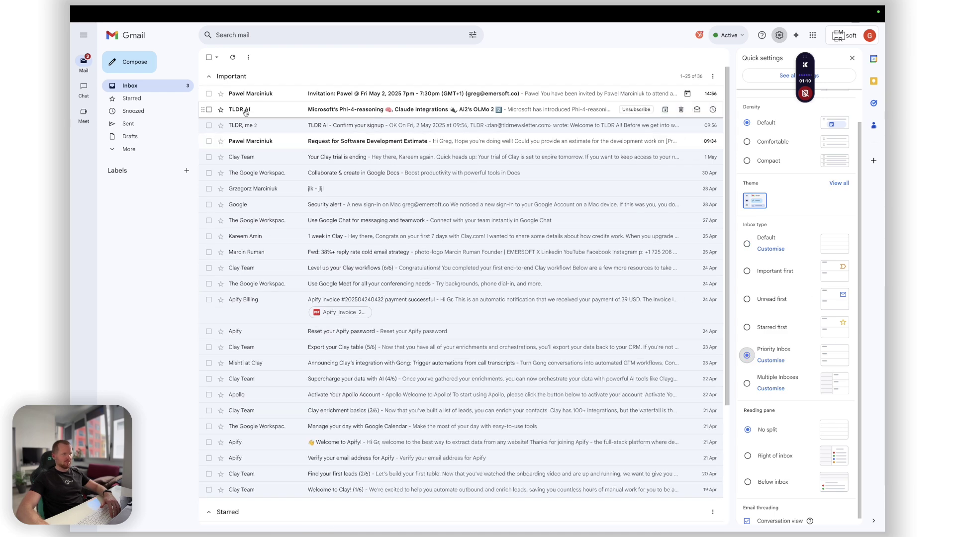
scroll(414, 304, down, 5)
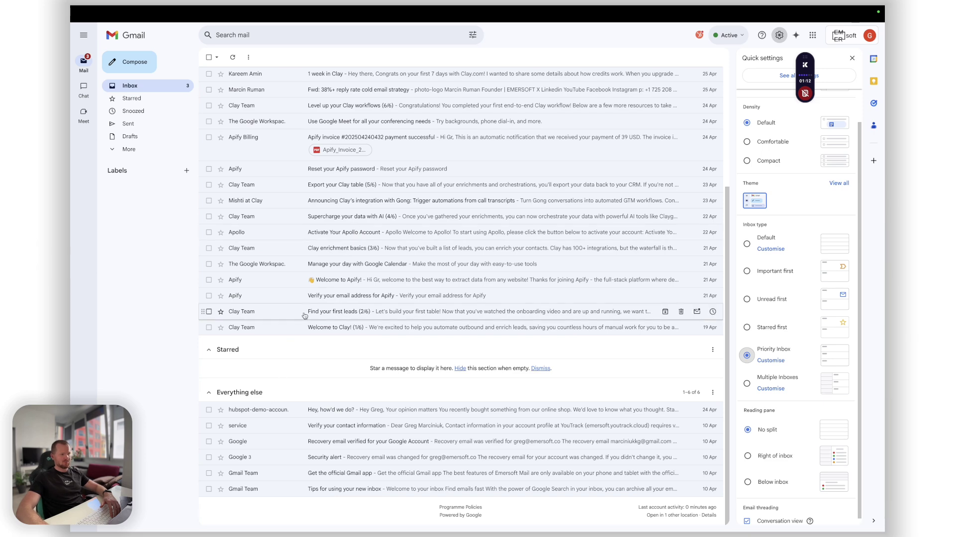
scroll(348, 348, up, 5)
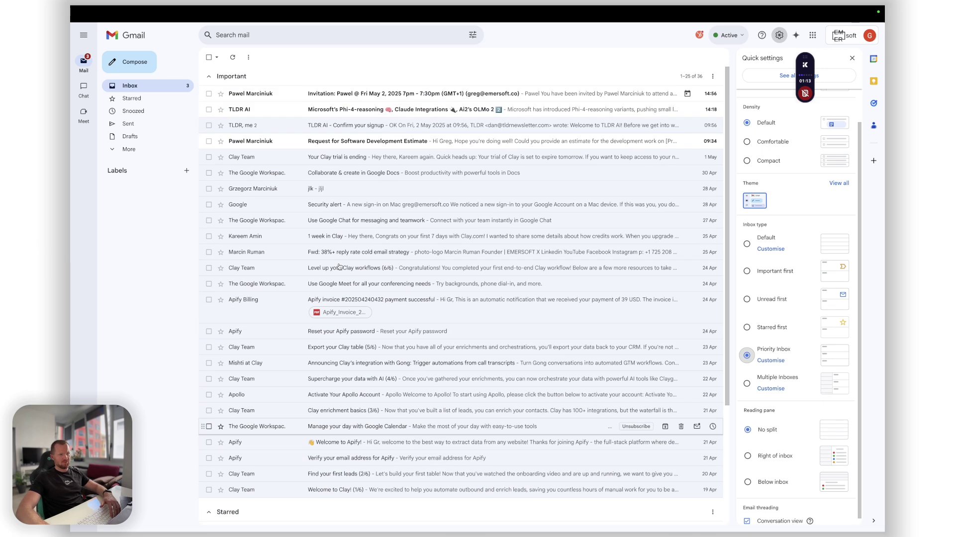
- Turn on Show markers for importance markers in the Inbox settings and save changes
click(764, 78)
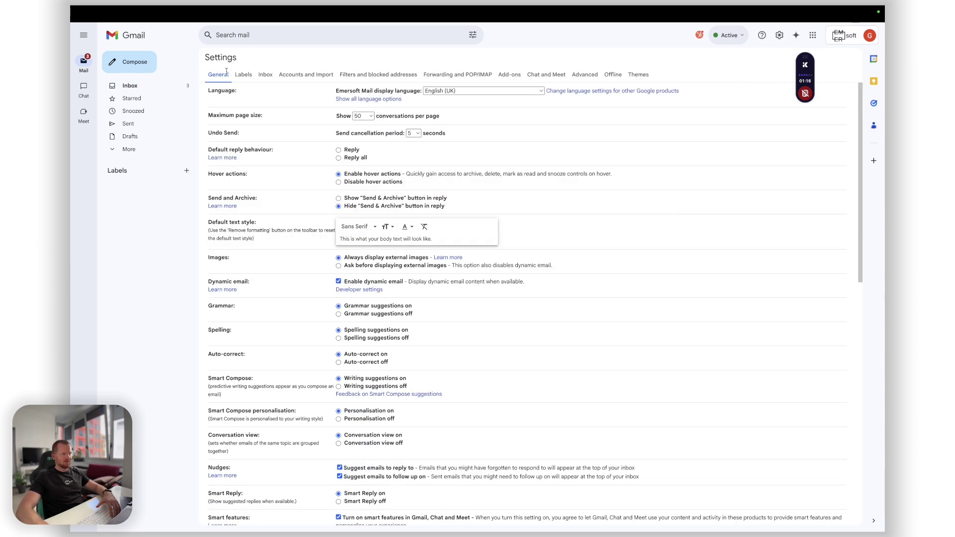
click(266, 76)
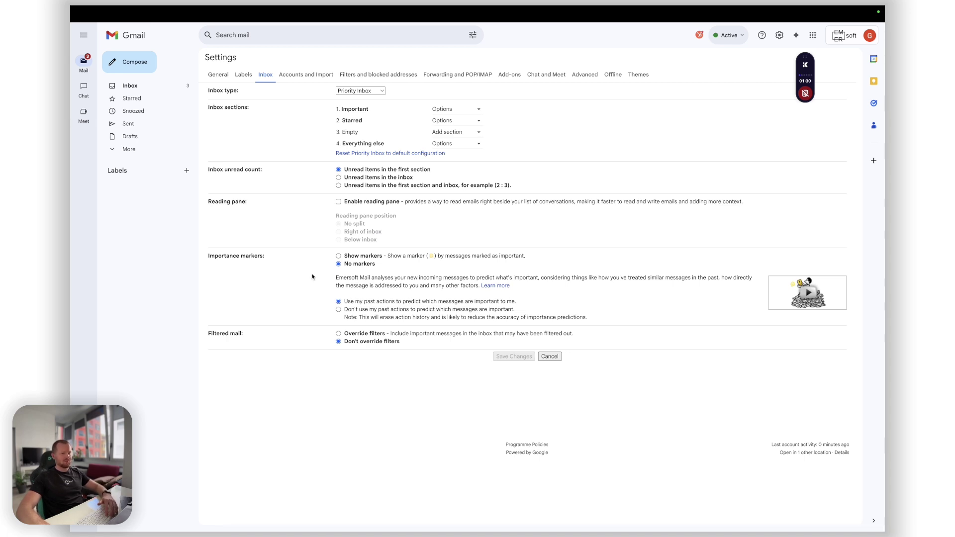
click(339, 256)
click(514, 358)
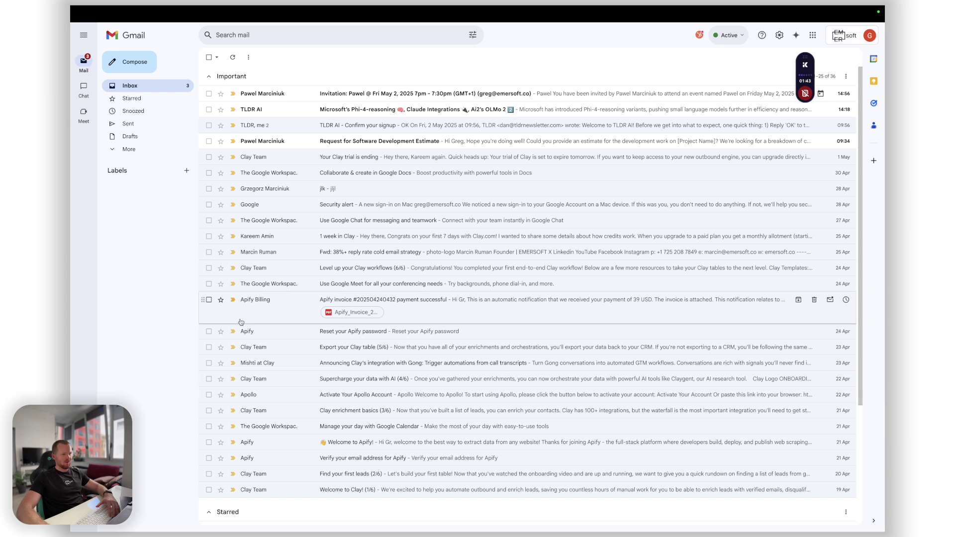
scroll(241, 322, down, 3)
scroll(241, 321, up, 3)
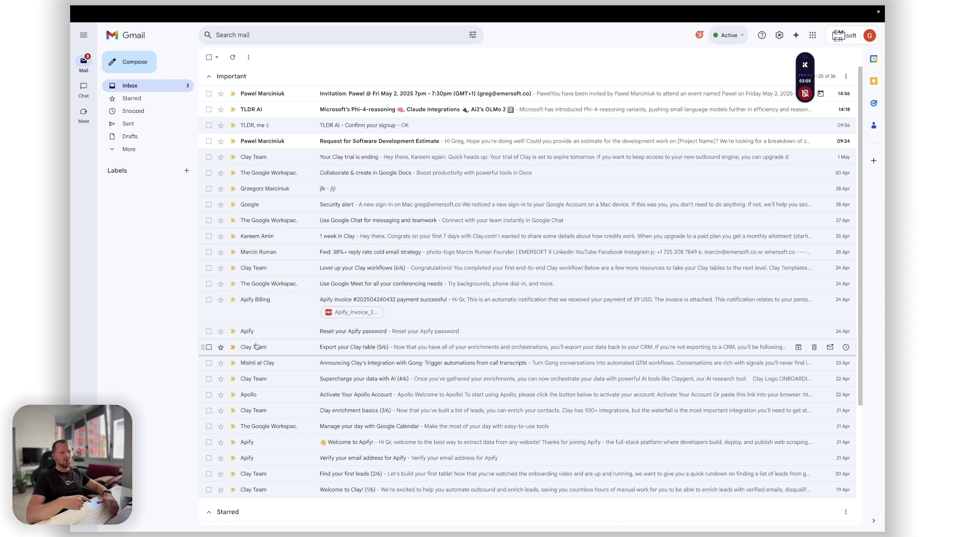
mouse_move(257, 347)
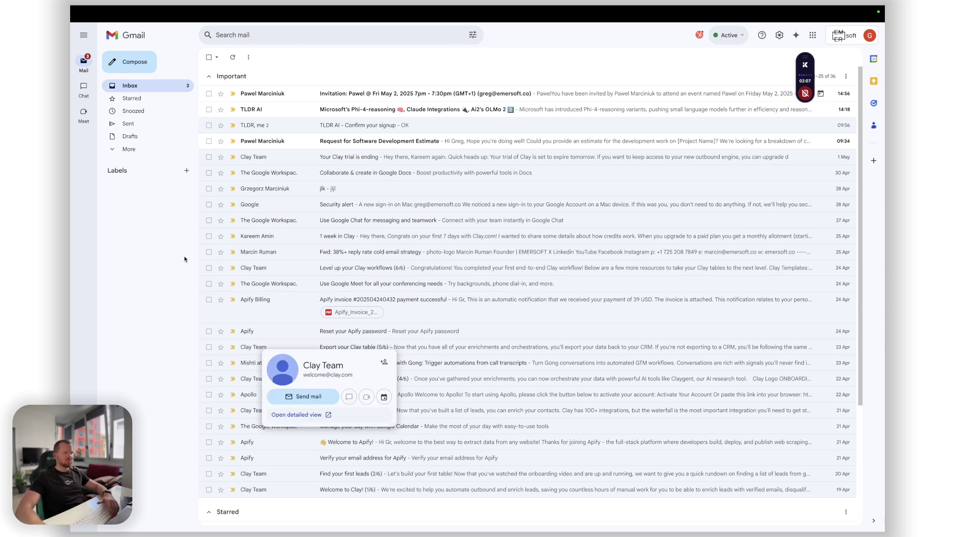
scroll(350, 259, down, 1)
scroll(350, 259, down, 3)
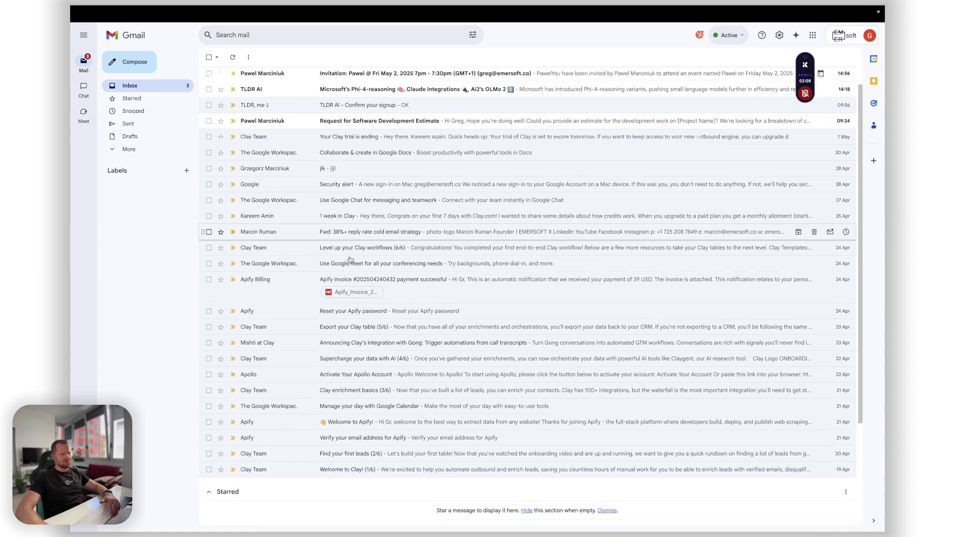
scroll(310, 296, down, 2)
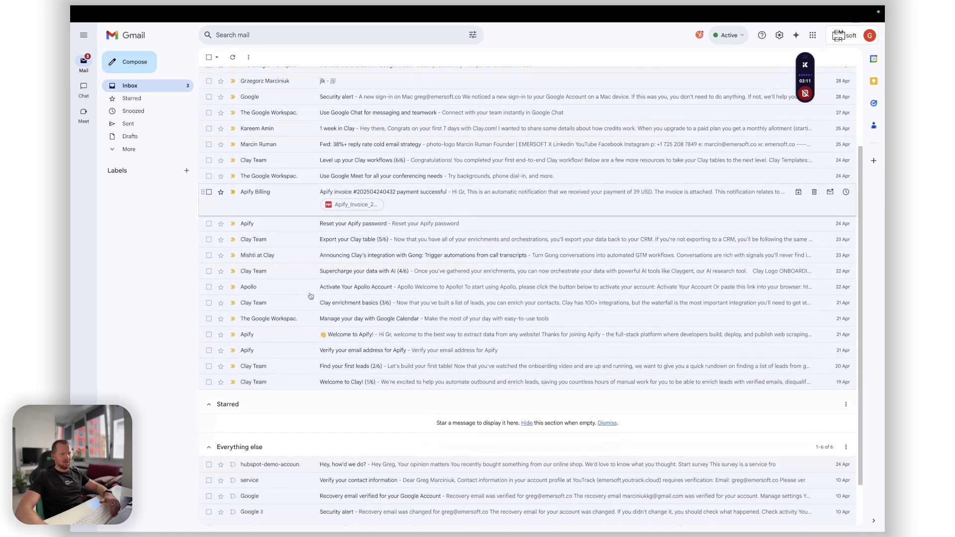
scroll(311, 296, up, 5)
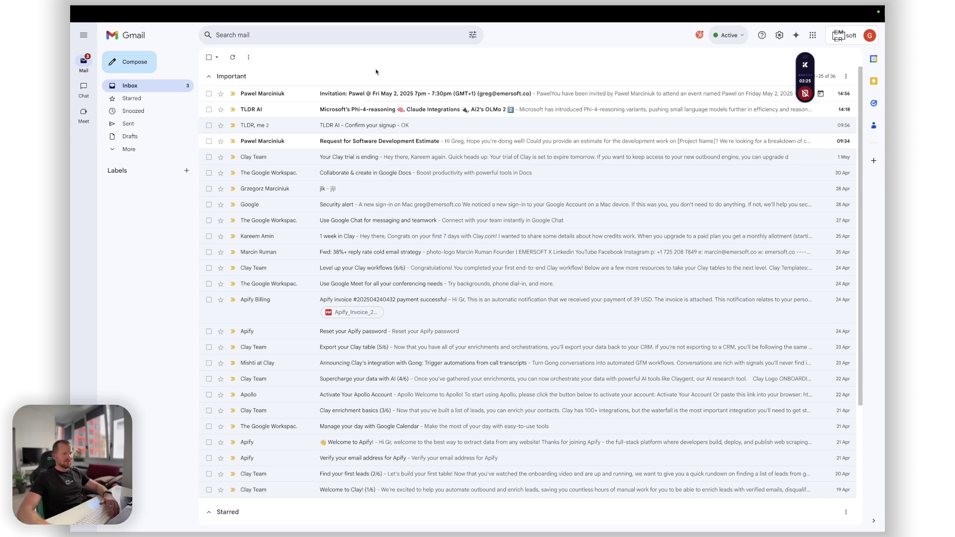
scroll(389, 221, down, 3)
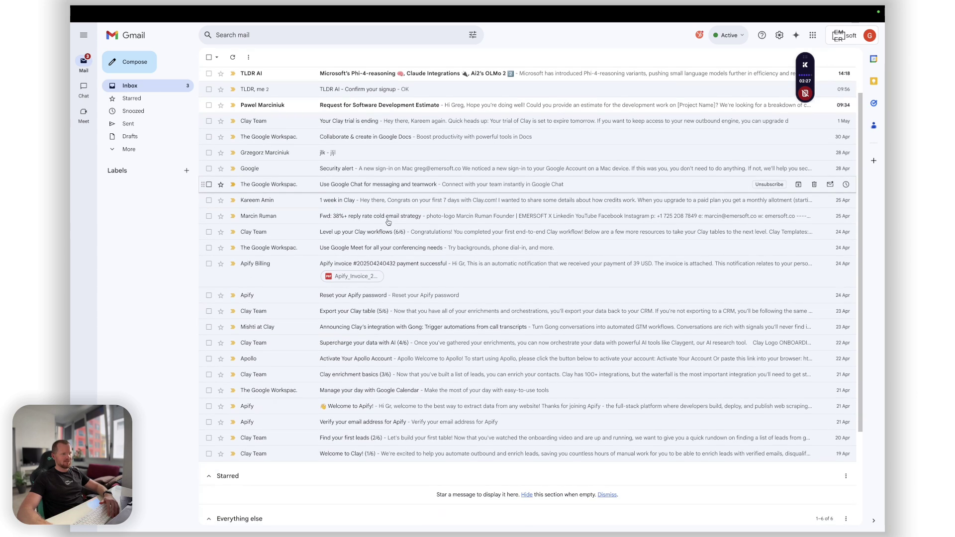
scroll(389, 222, up, 3)
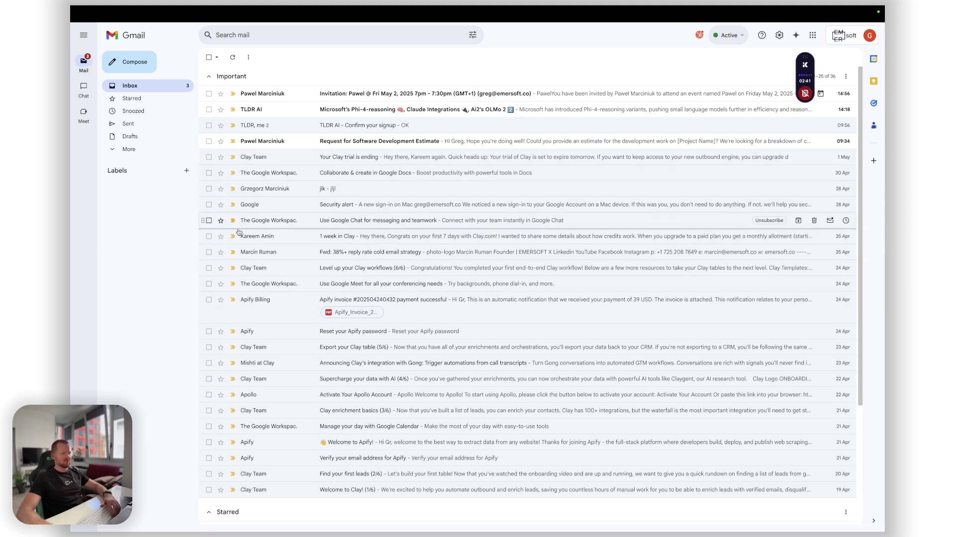
- Mark the Clay trial-ending and Clay Team Supercharge emails as not important
click(234, 158)
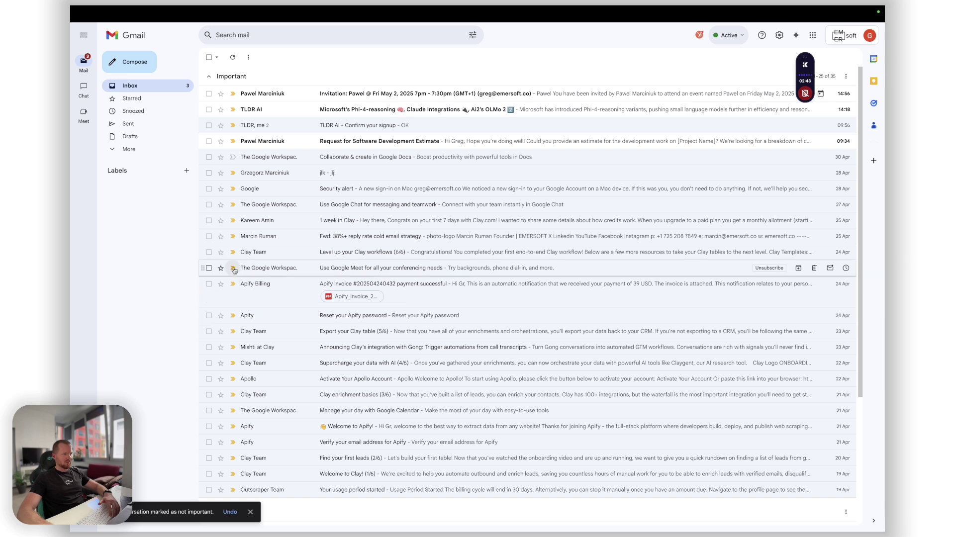
scroll(232, 393, down, 1)
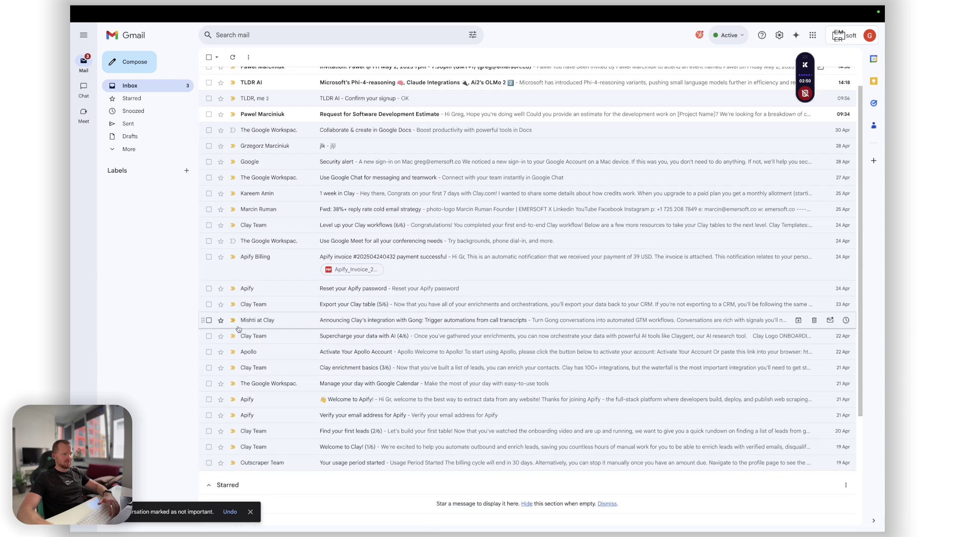
click(231, 336)
scroll(393, 329, up, 1)
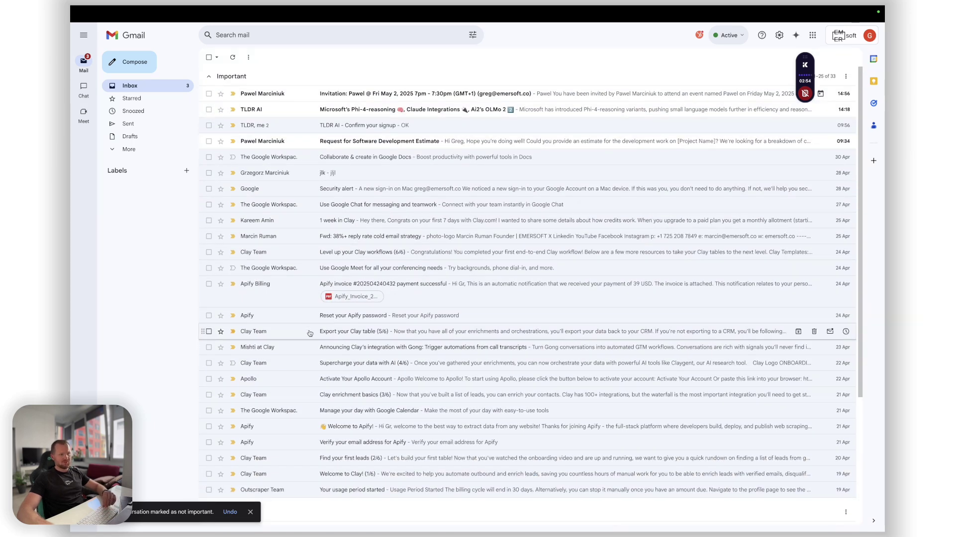
scroll(465, 360, down, 2)
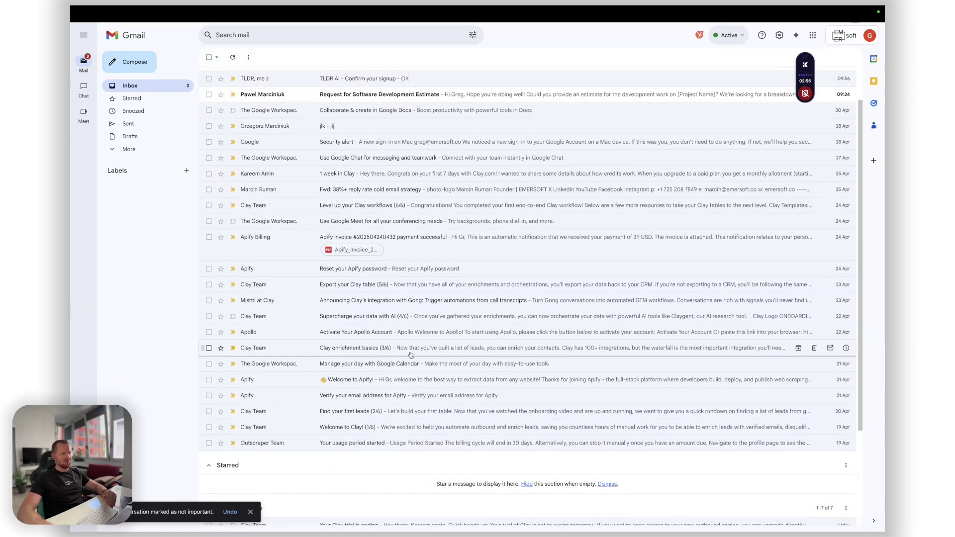
scroll(365, 279, up, 2)
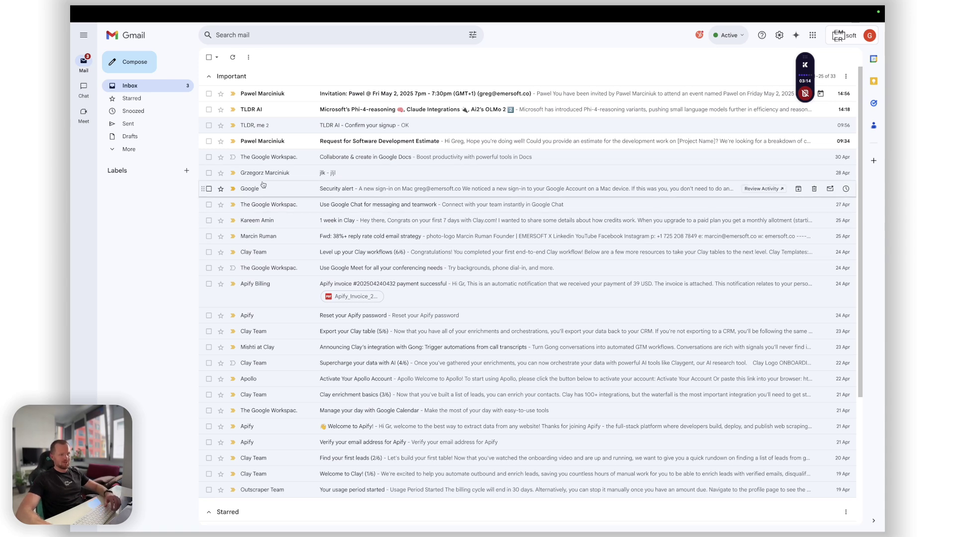
scroll(354, 243, down, 3)
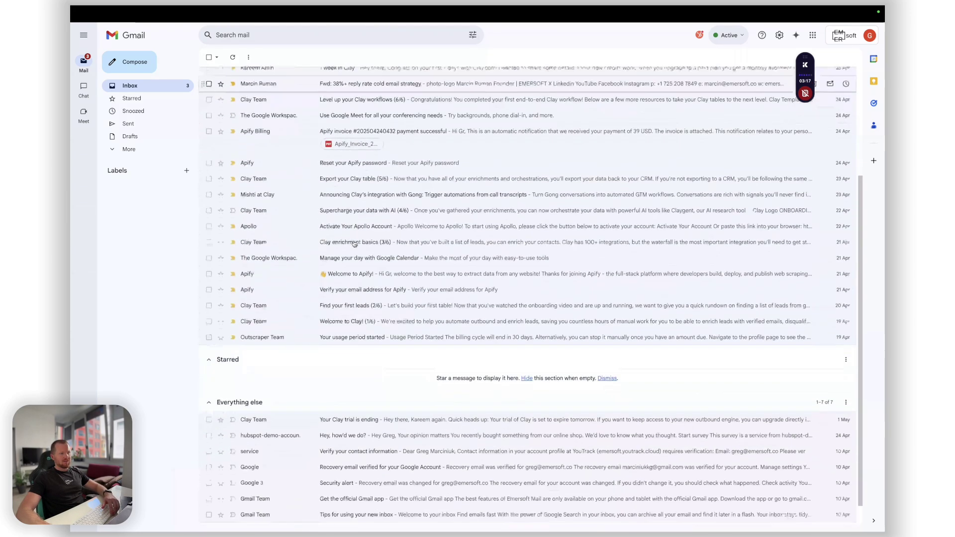
scroll(354, 243, up, 4)
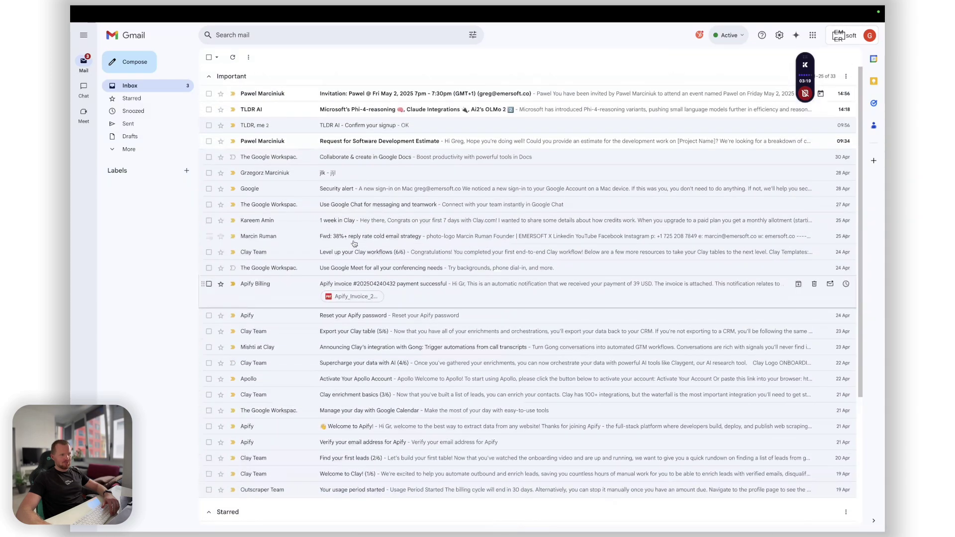
scroll(354, 243, down, 4)
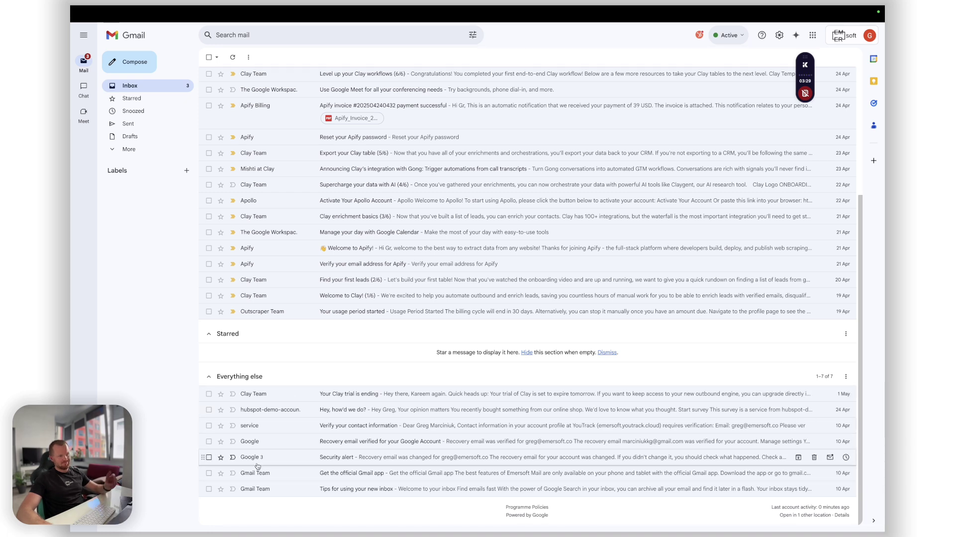
scroll(257, 467, up, 1)
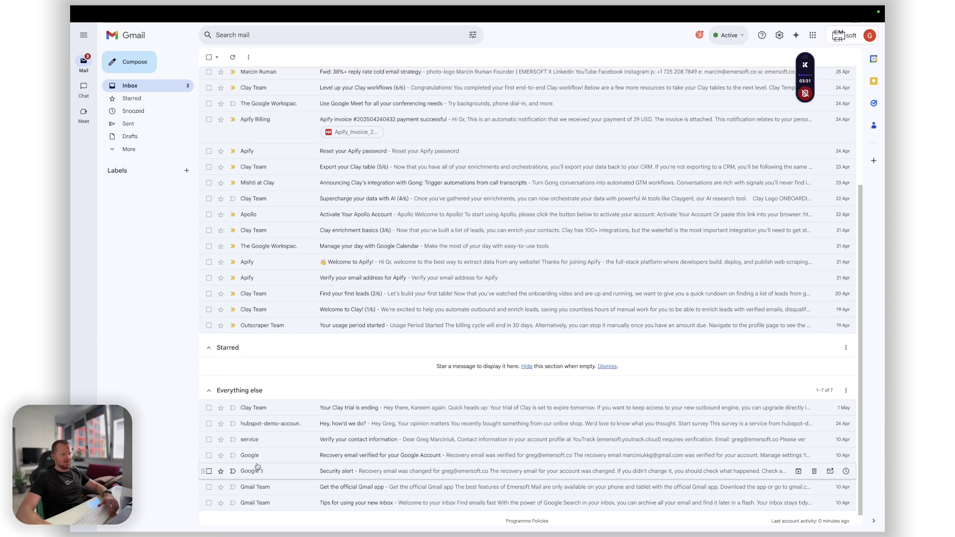
scroll(258, 466, down, 1)
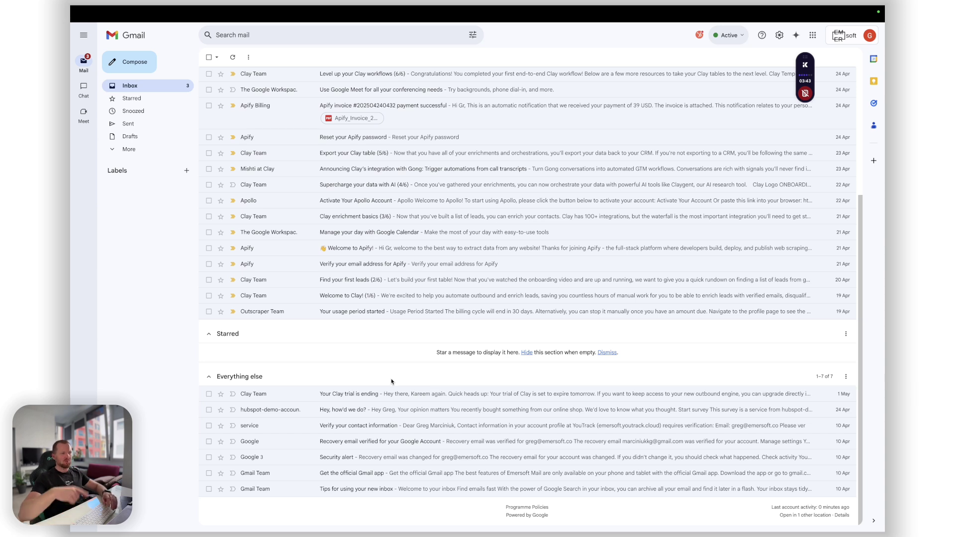
scroll(392, 382, up, 5)
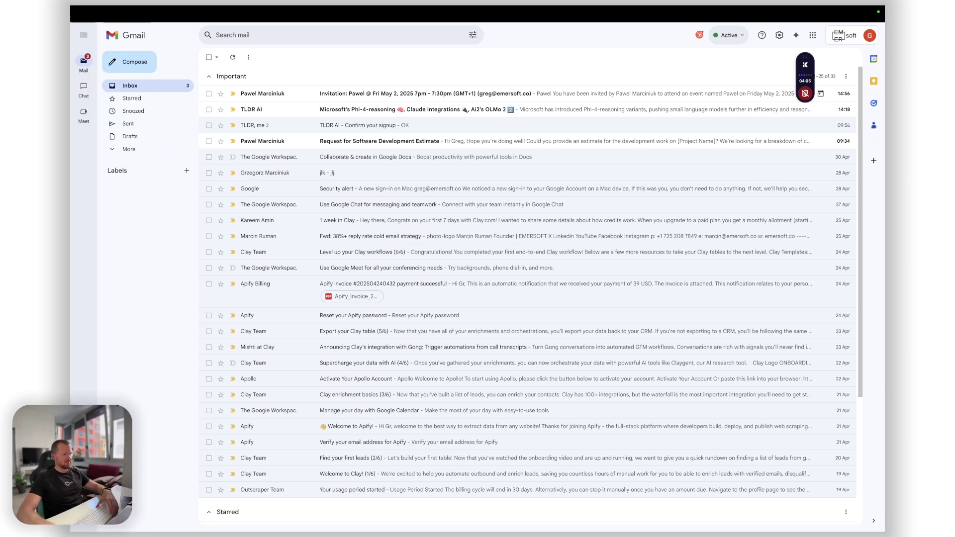
scroll(397, 246, down, 1)
scroll(398, 246, up, 1)
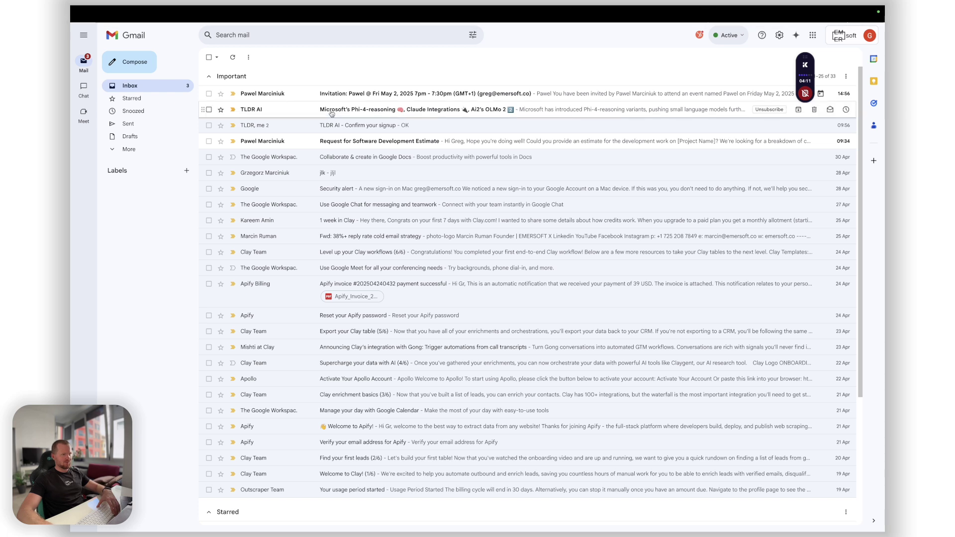
- Search for invoice, receipt and payment emails with attachments using the pasted query
click(322, 37)
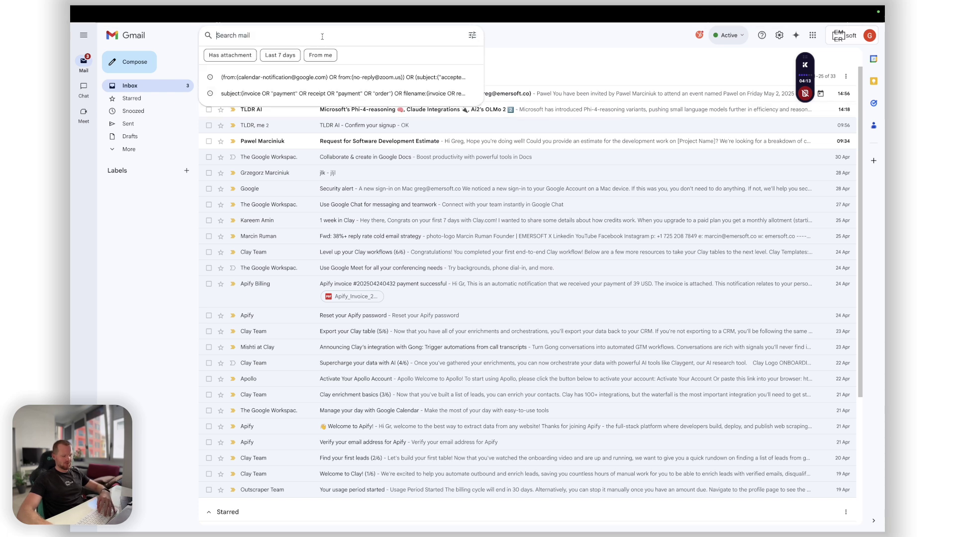
key(ctrl+v)
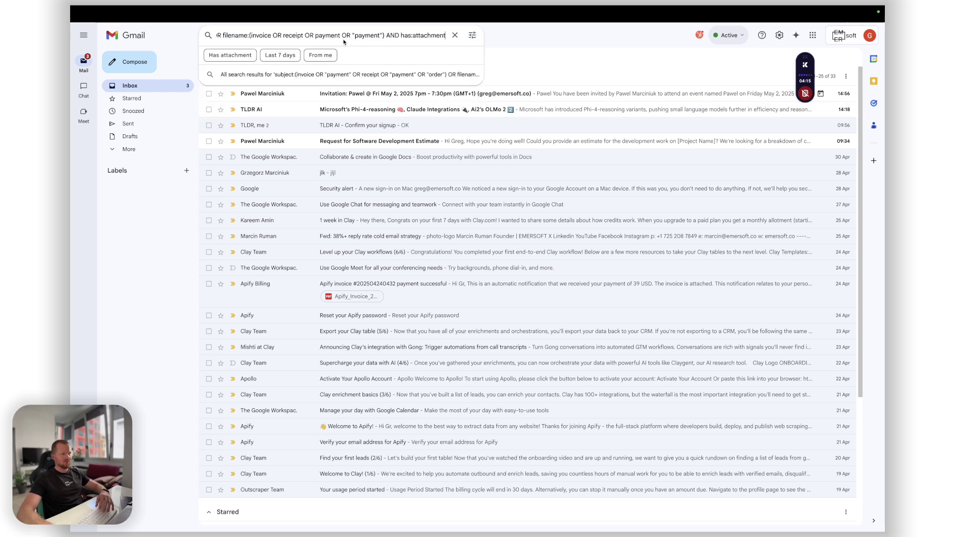
key(Return)
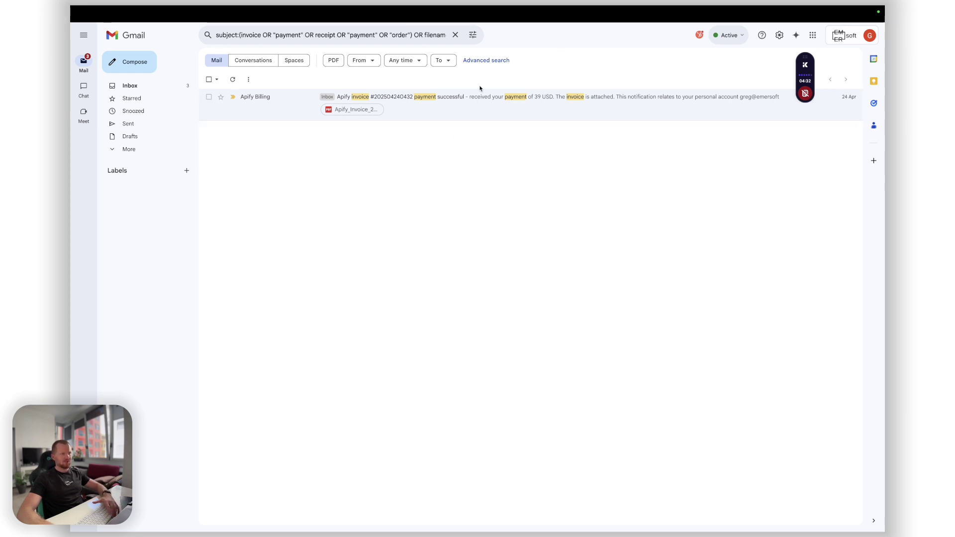
- Start a filter from this search with applying a label switched on
click(472, 36)
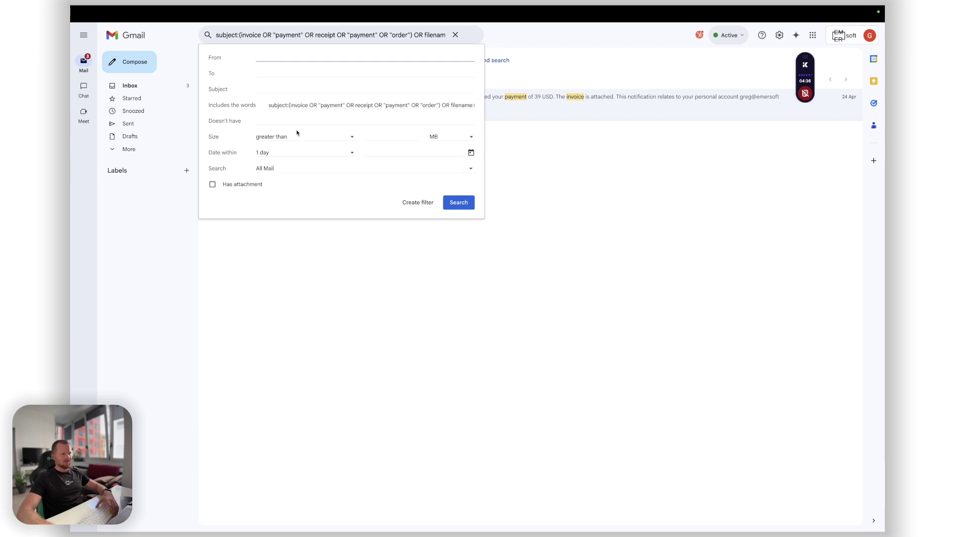
click(414, 207)
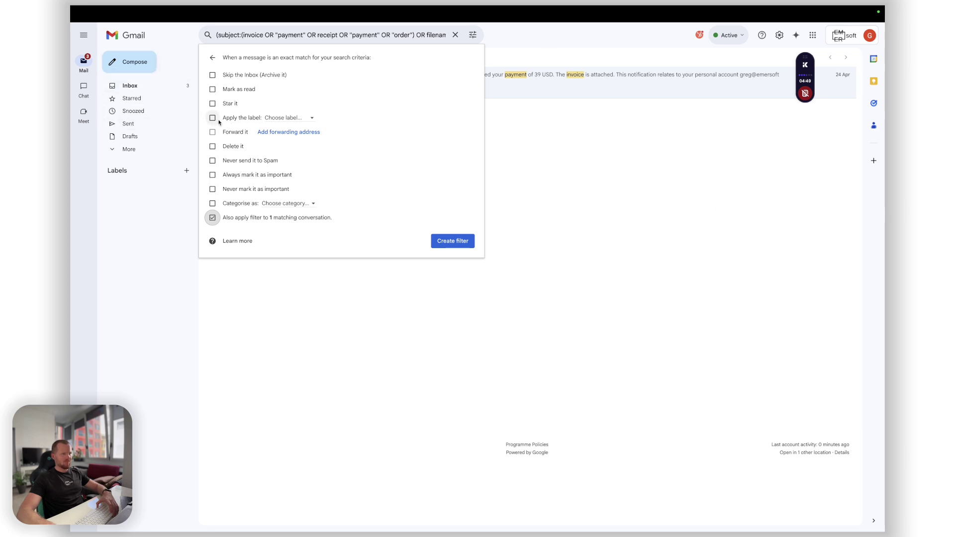
click(212, 118)
- Create a new '📑 Invoices' label for the filter and save the invoice filter
click(288, 118)
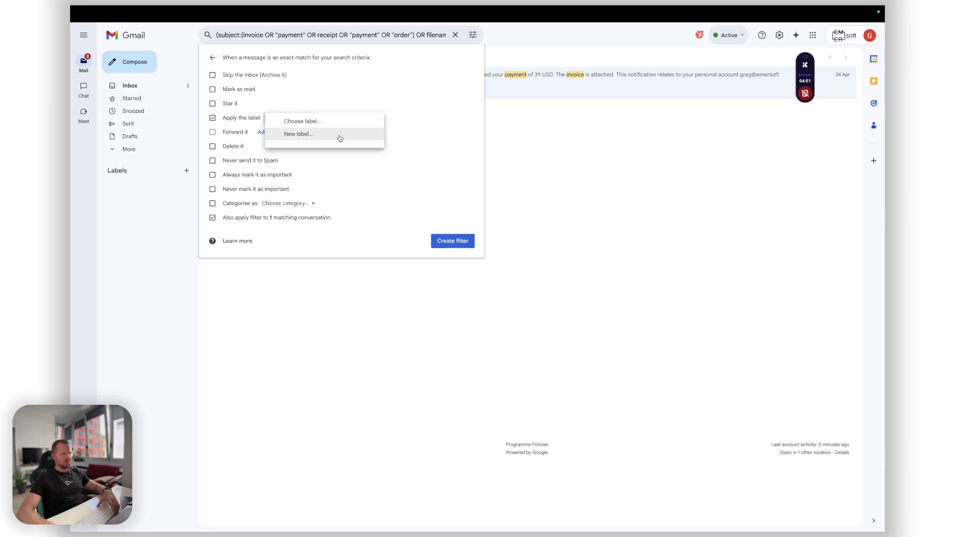
click(298, 134)
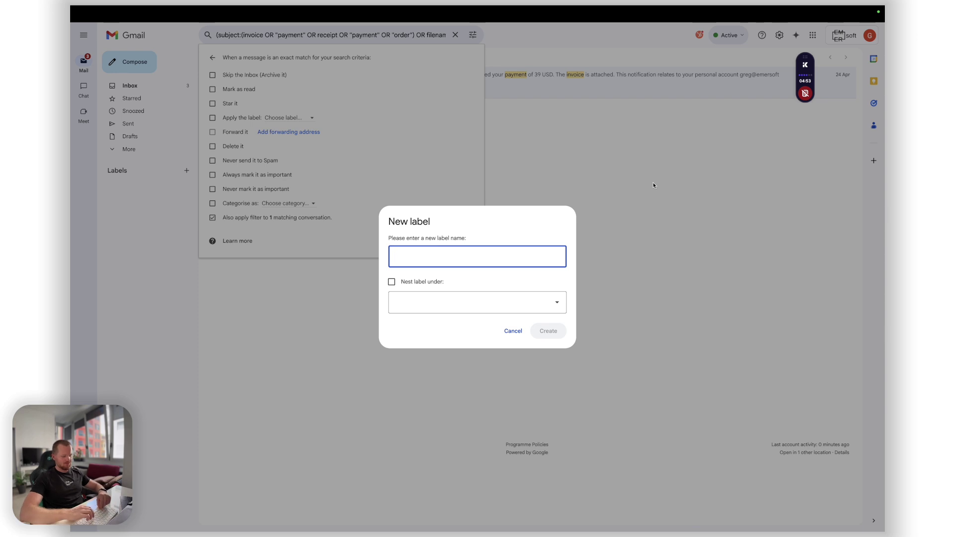
key(ctrl+super+space)
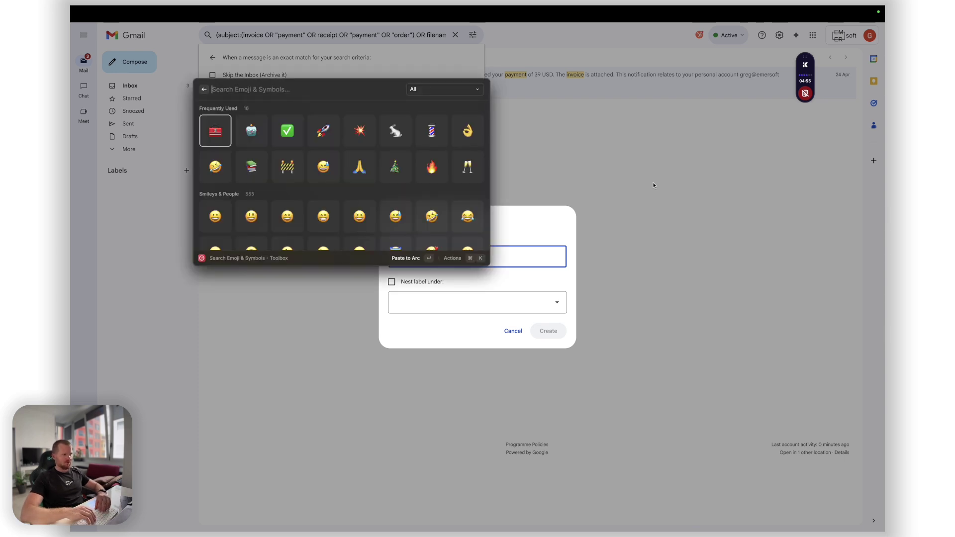
text(a)
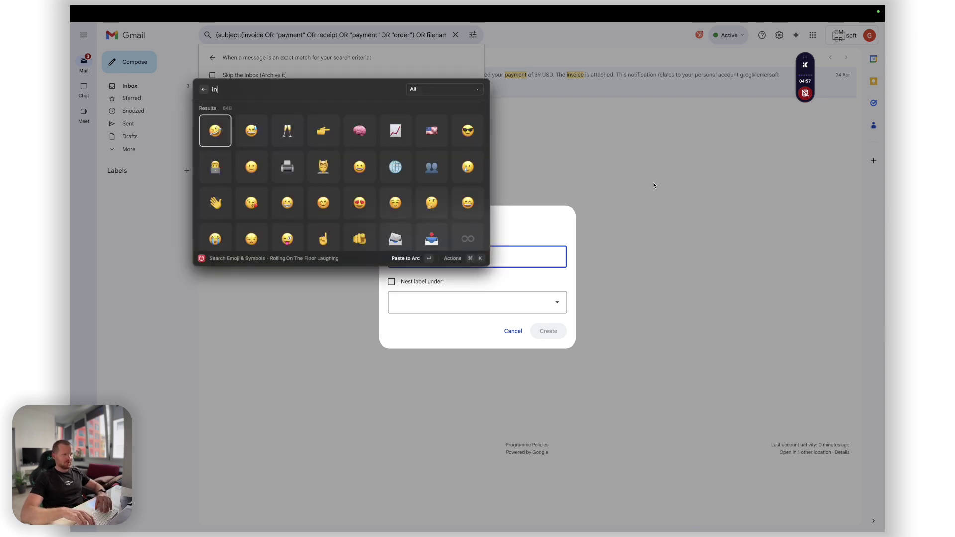
text(nd)
key(BackSpace)
key(BackSpace)
key(BackSpace)
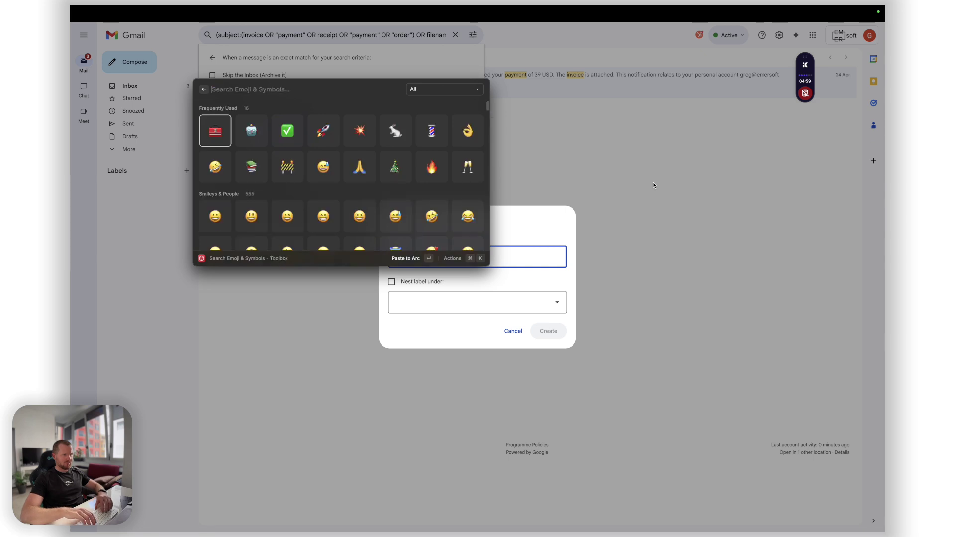
text(boo)
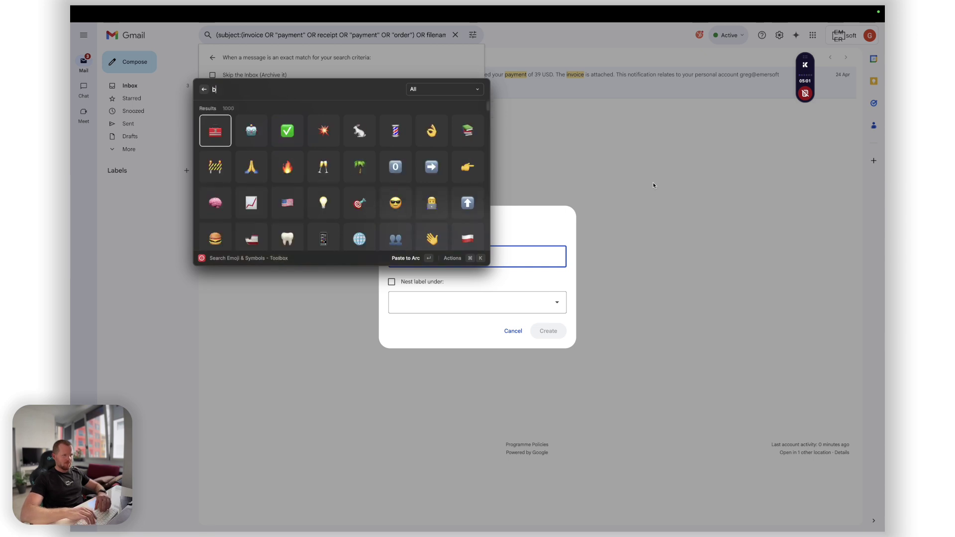
key(Right)
key(Right)
key(Right)
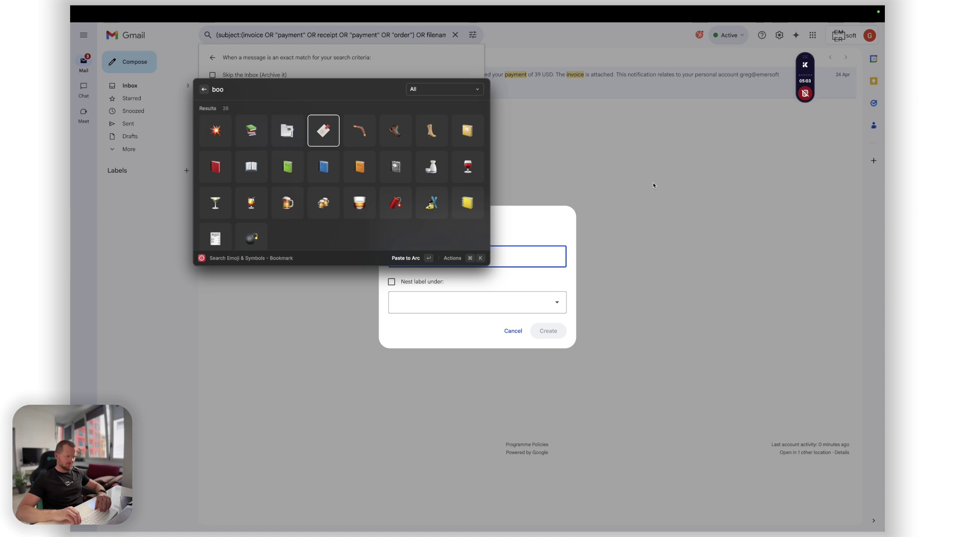
key(Left)
key(Return)
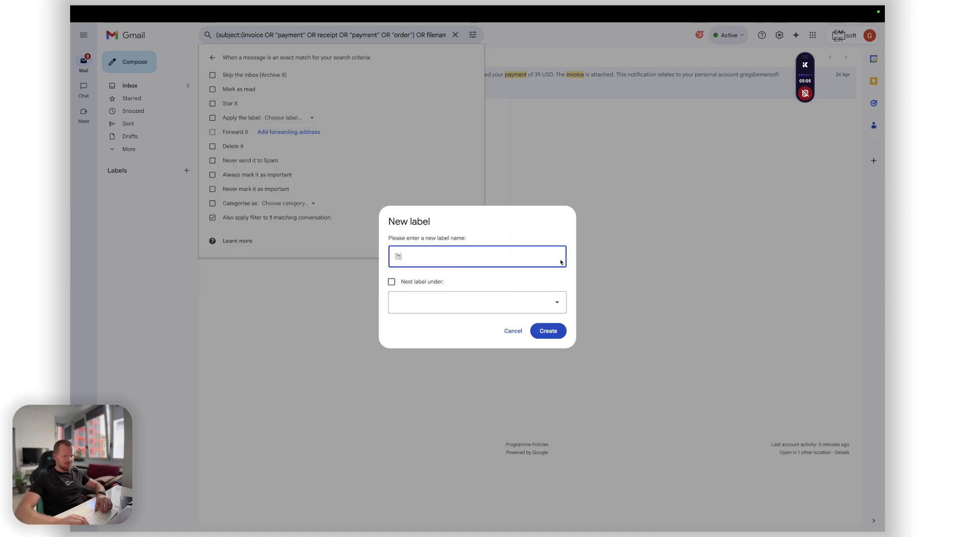
text(Invoices)
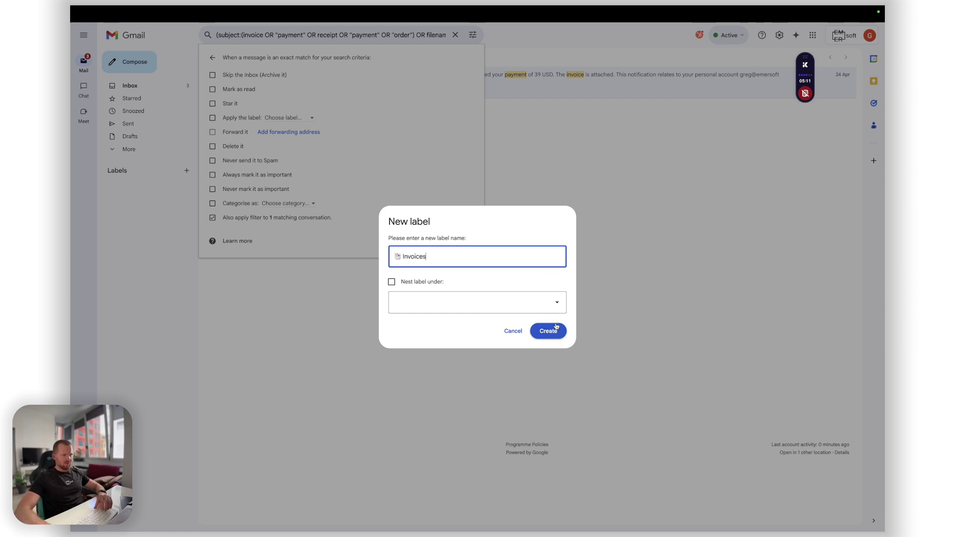
click(556, 329)
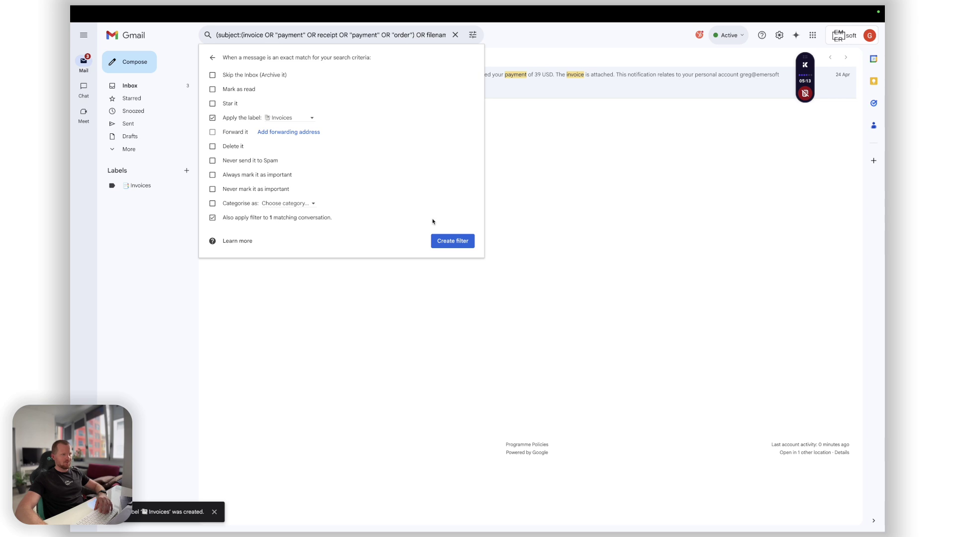
click(454, 243)
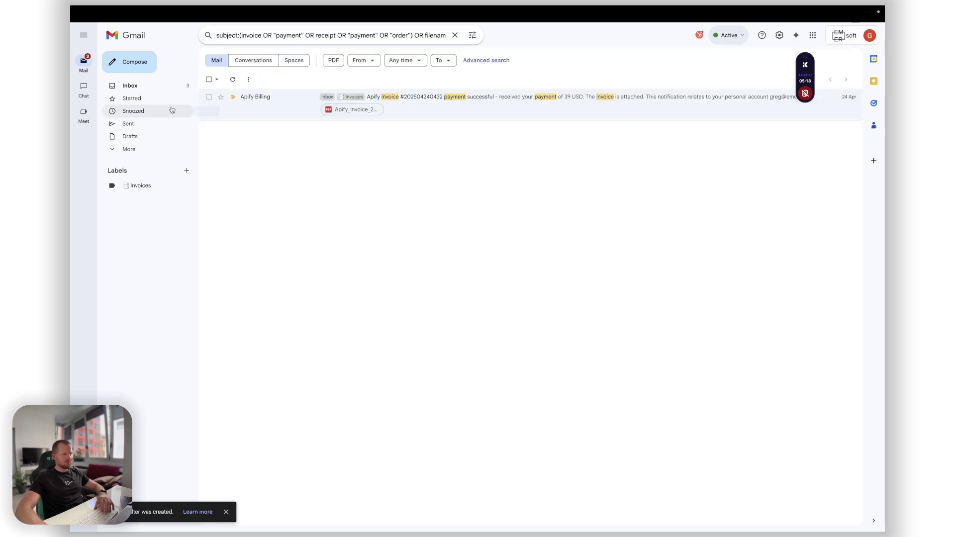
- Back in the inbox, change the Invoices label colour to green
click(141, 87)
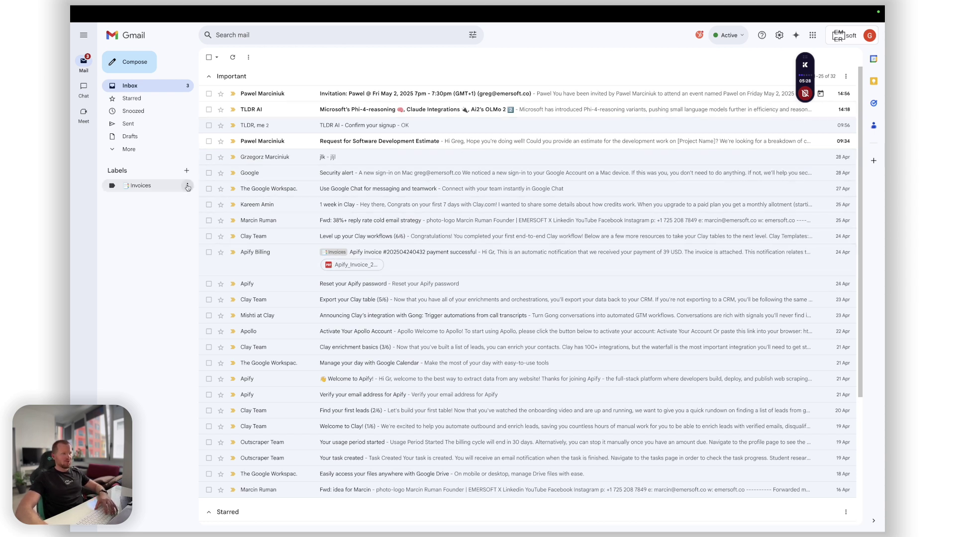
click(187, 185)
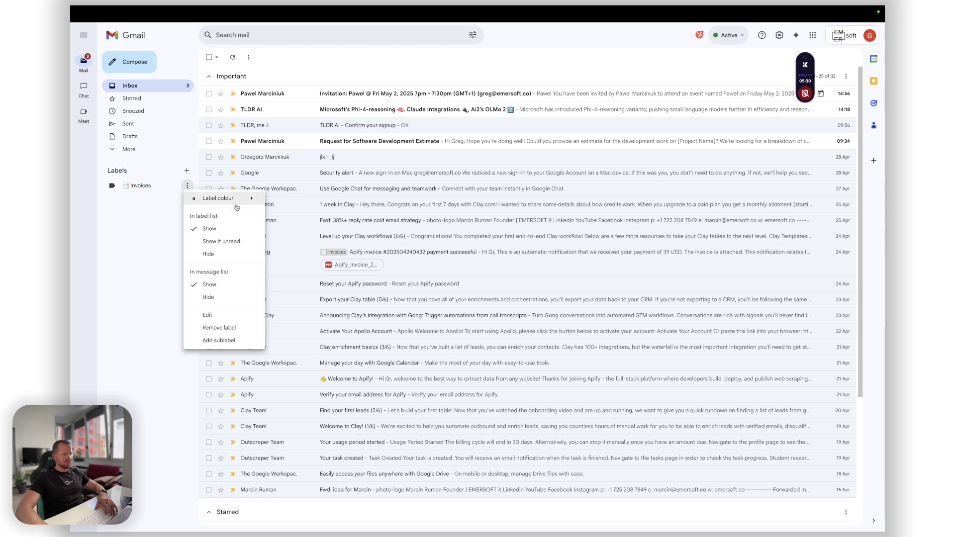
mouse_move(239, 204)
click(326, 231)
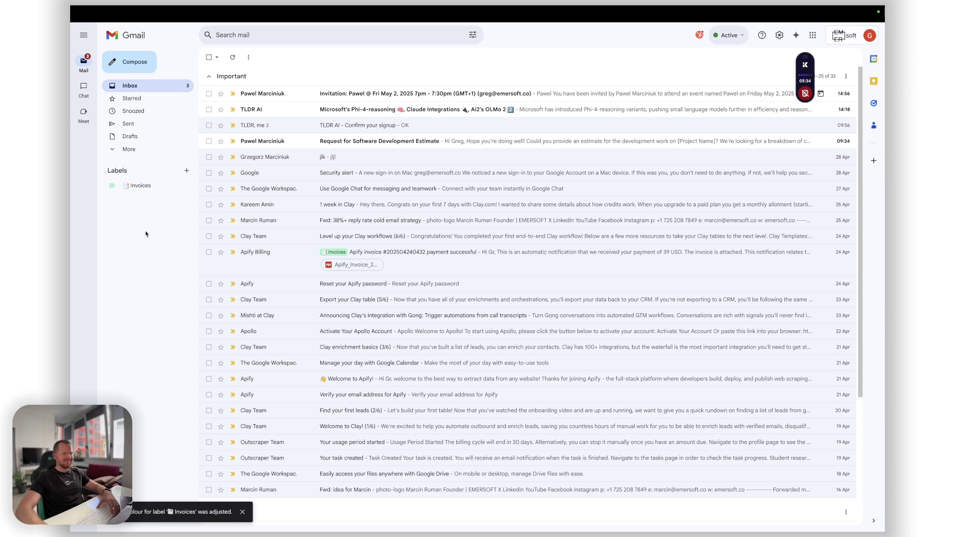
scroll(383, 214, down, 3)
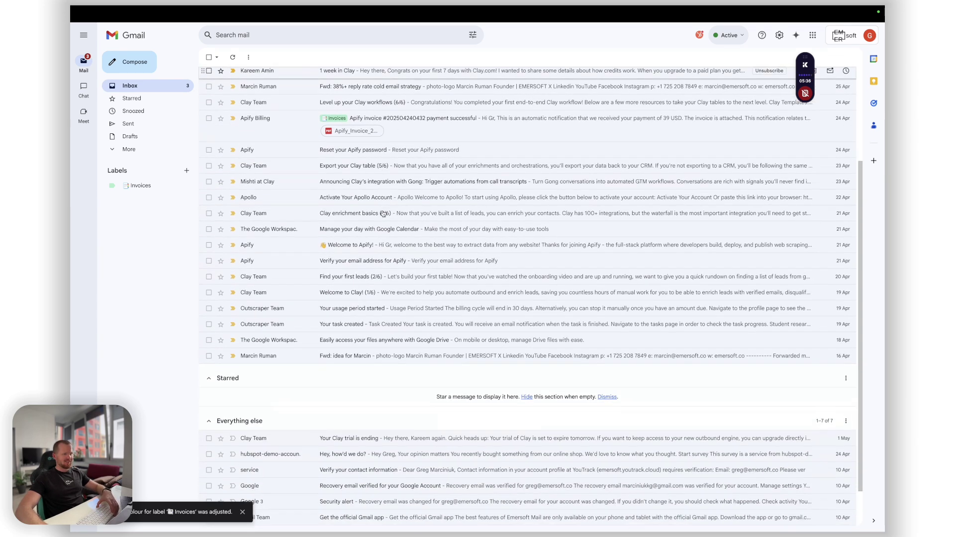
scroll(382, 214, up, 3)
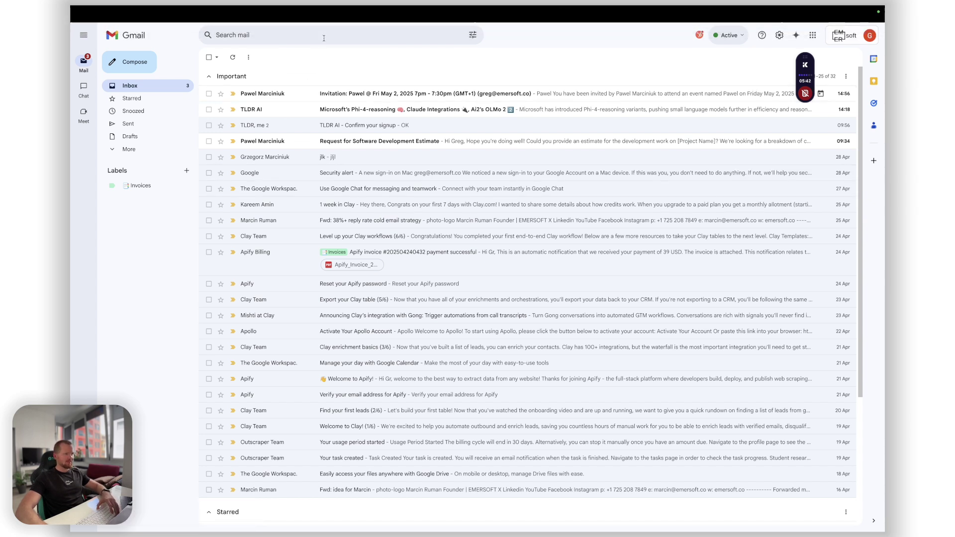
- Search for meeting invitation emails using the pasted query
key(/)
key(Escape)
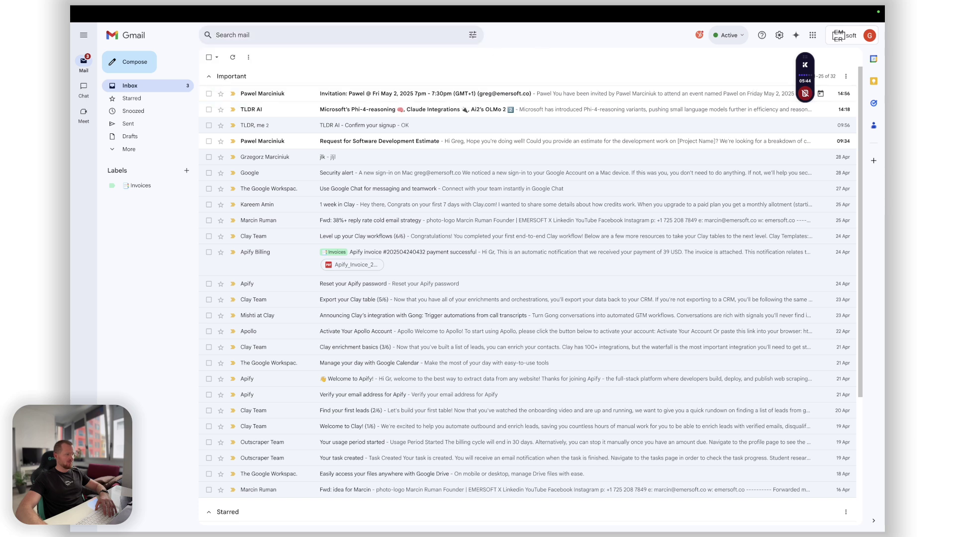
click(283, 37)
key(super+v)
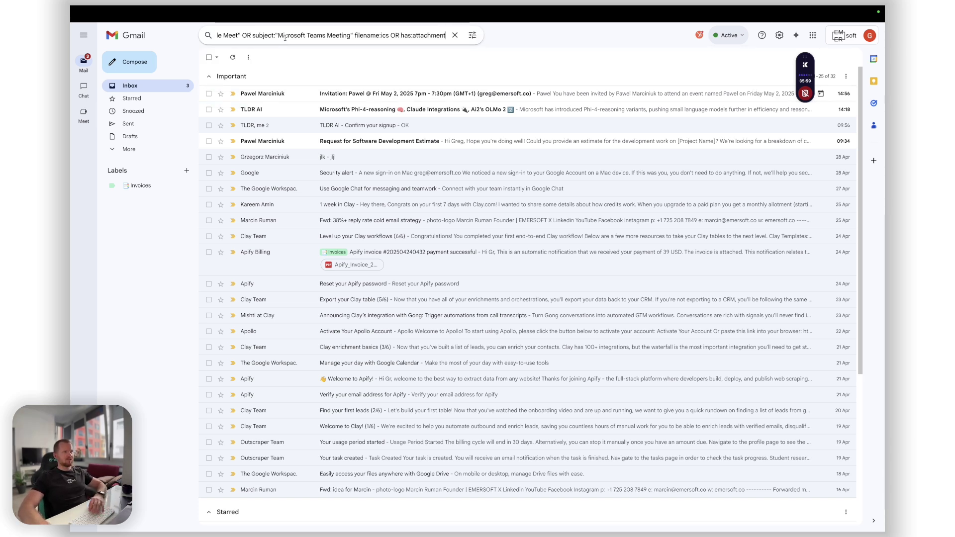
key(Return)
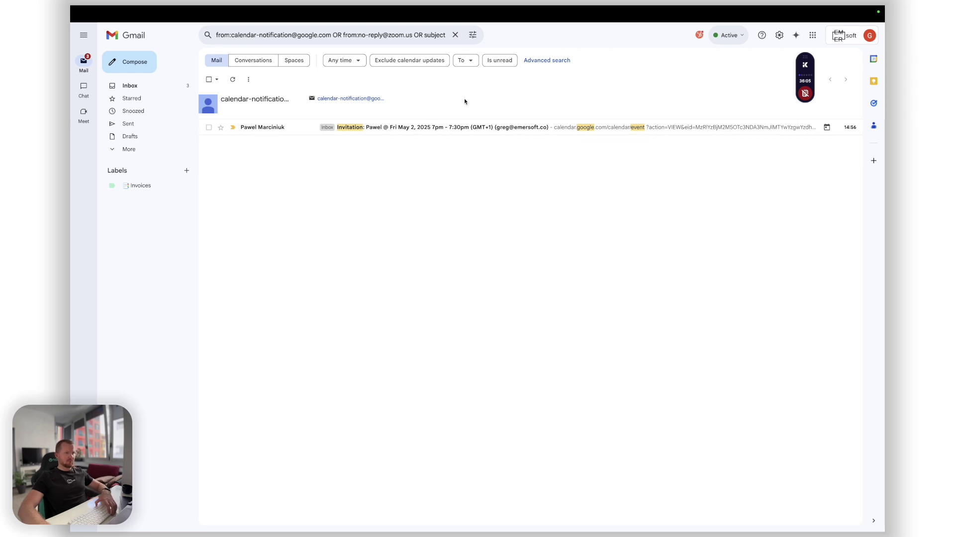
- Start a filter from this search, also applying it to the existing matching conversation
click(473, 35)
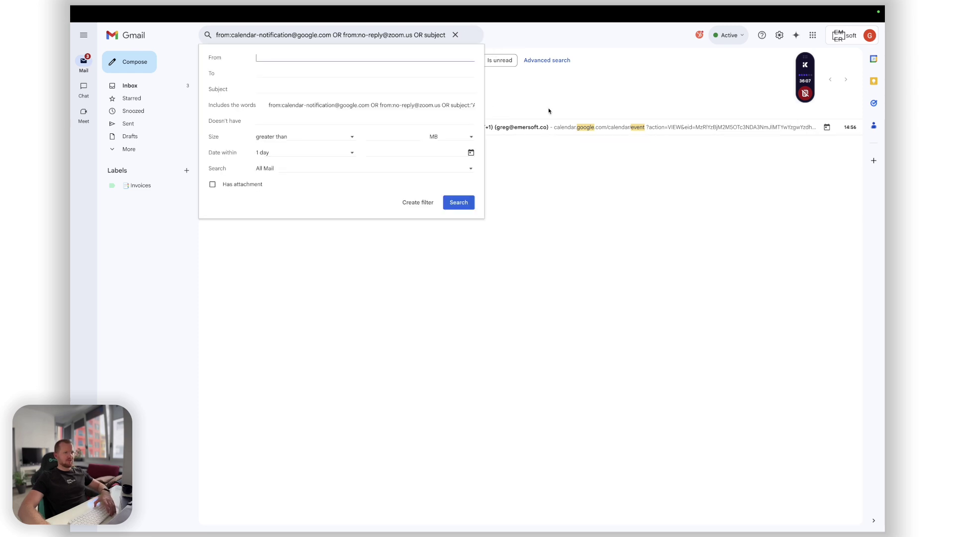
click(423, 203)
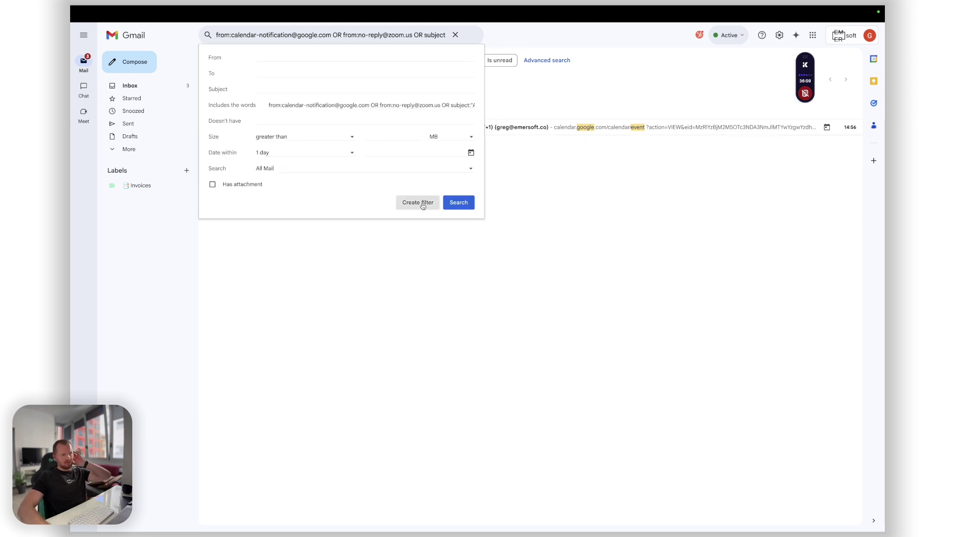
click(553, 303)
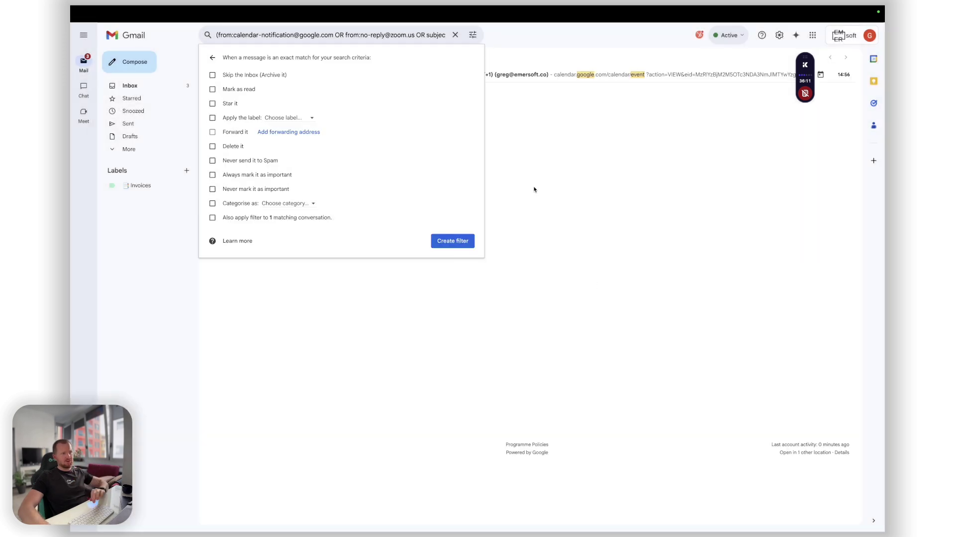
click(216, 220)
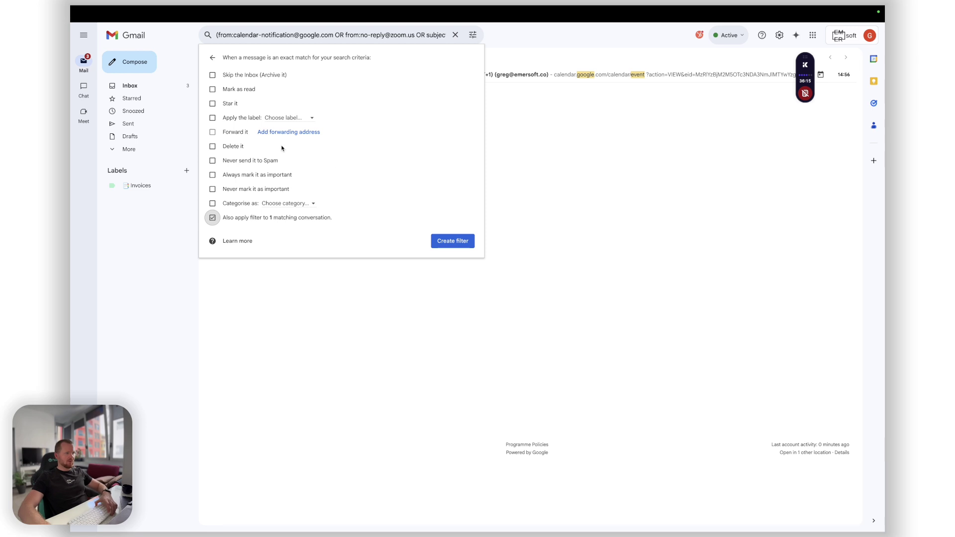
- Create a new '📅 Meeting Invitation' label for the filter and save the filter
click(237, 121)
click(276, 120)
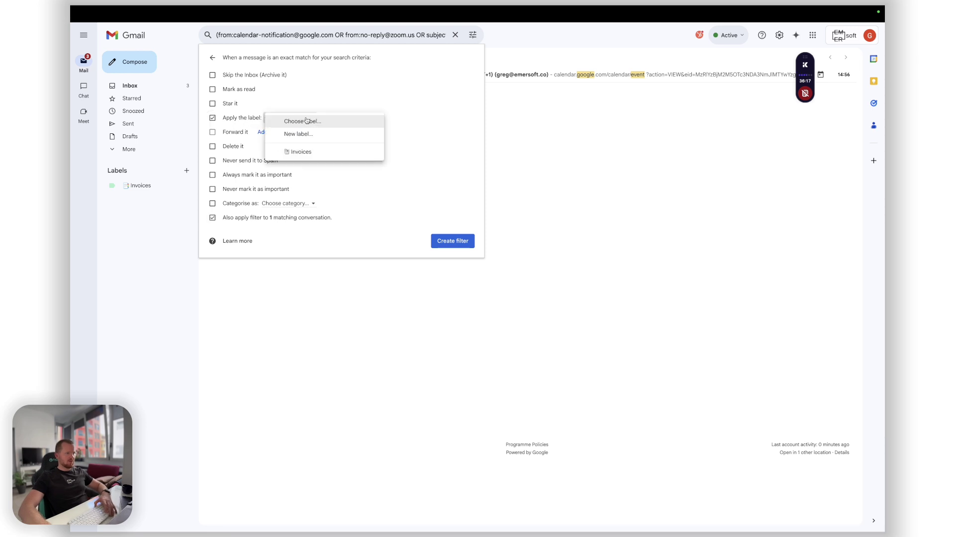
click(311, 135)
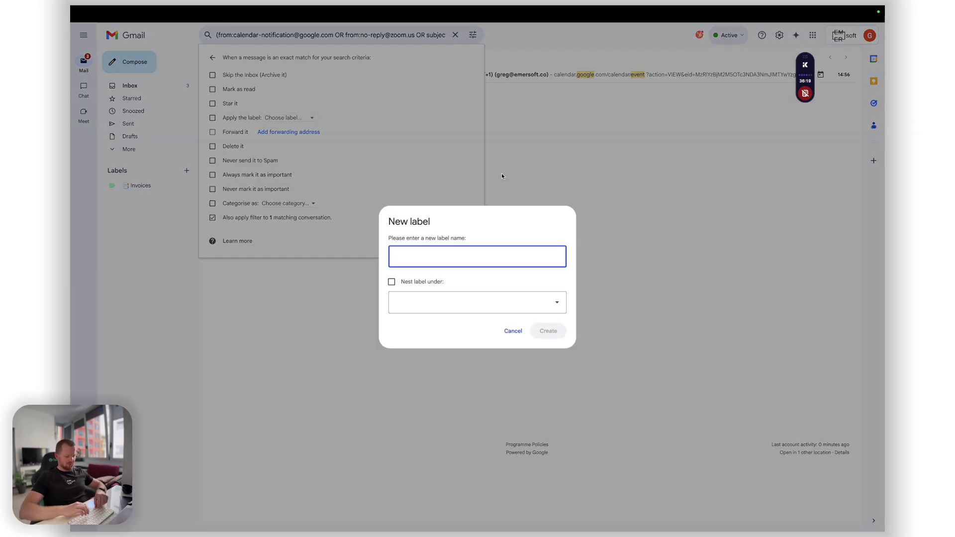
key(ctrl+super+space)
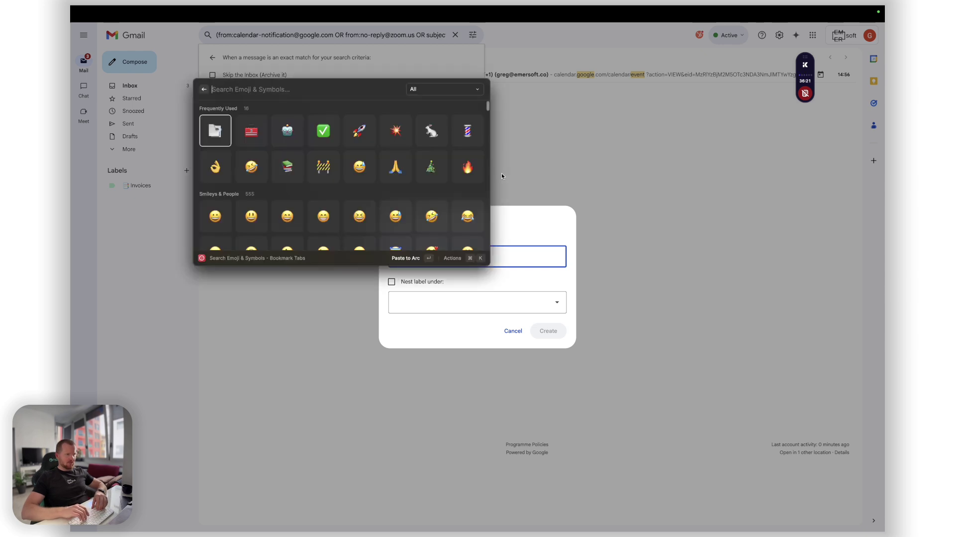
text(calendar)
key(Return)
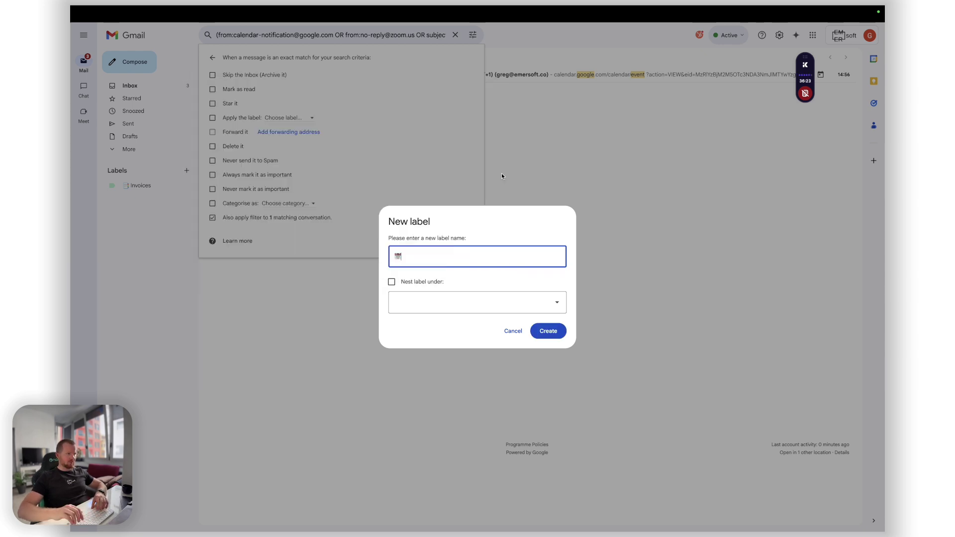
text(Meeting Invitation)
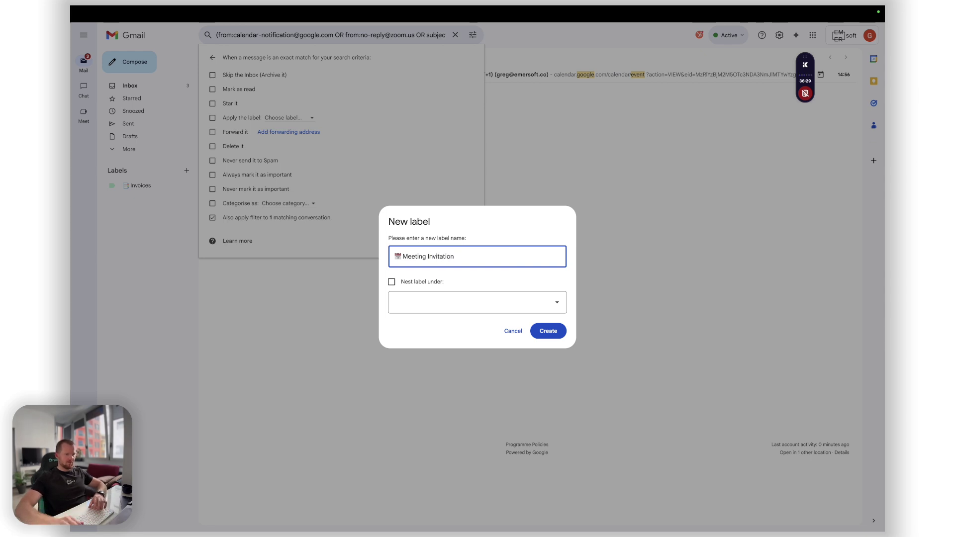
click(547, 331)
click(451, 241)
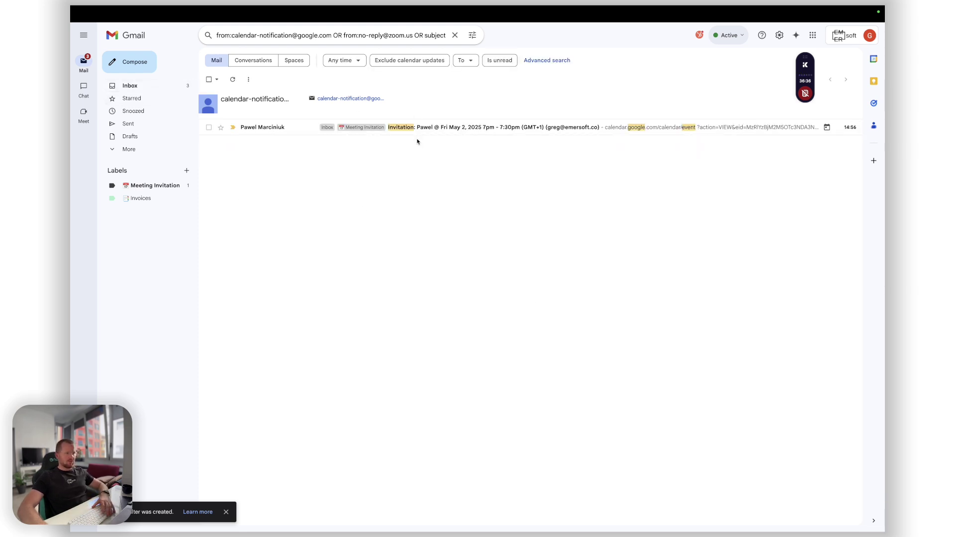
- Open the TLDR AI newsletter email and start a filter for messages like it
click(136, 89)
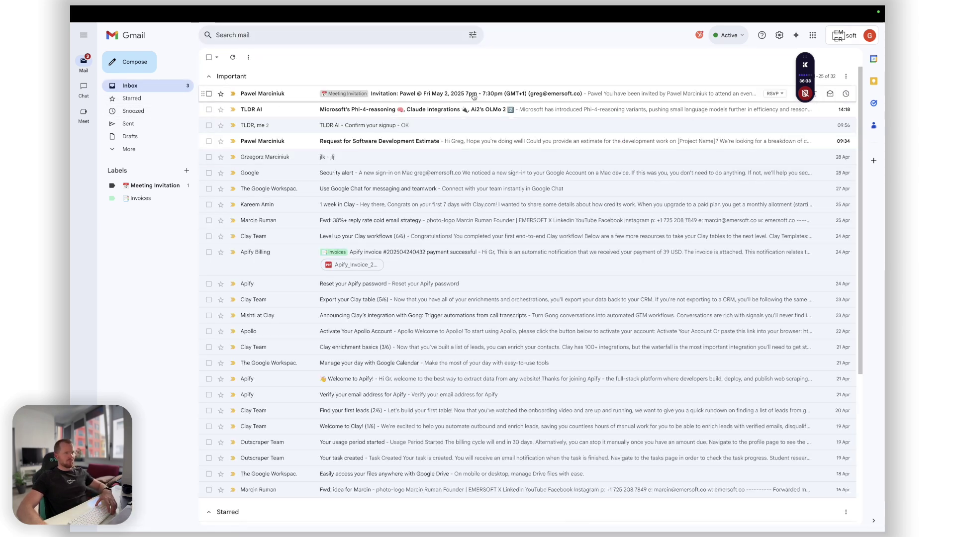
scroll(520, 314, down, 3)
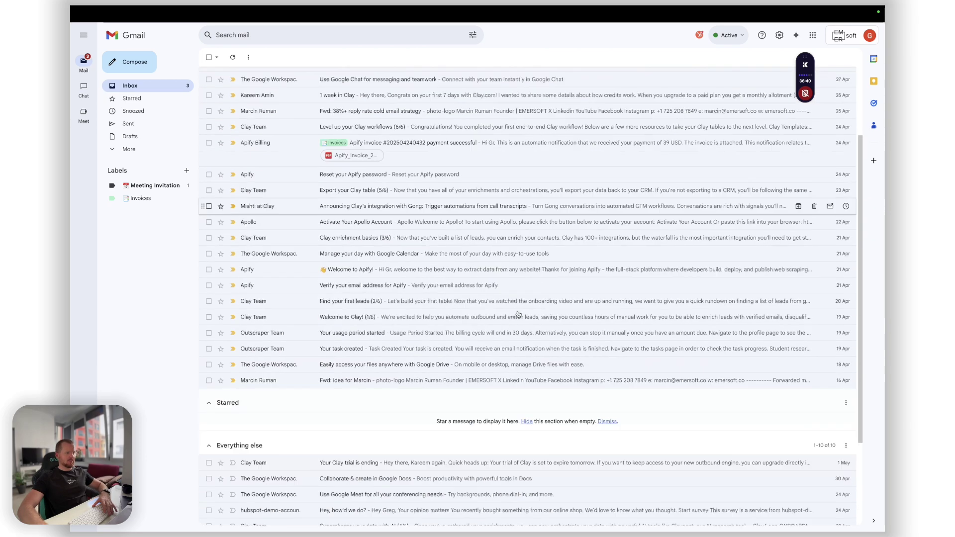
scroll(518, 313, up, 3)
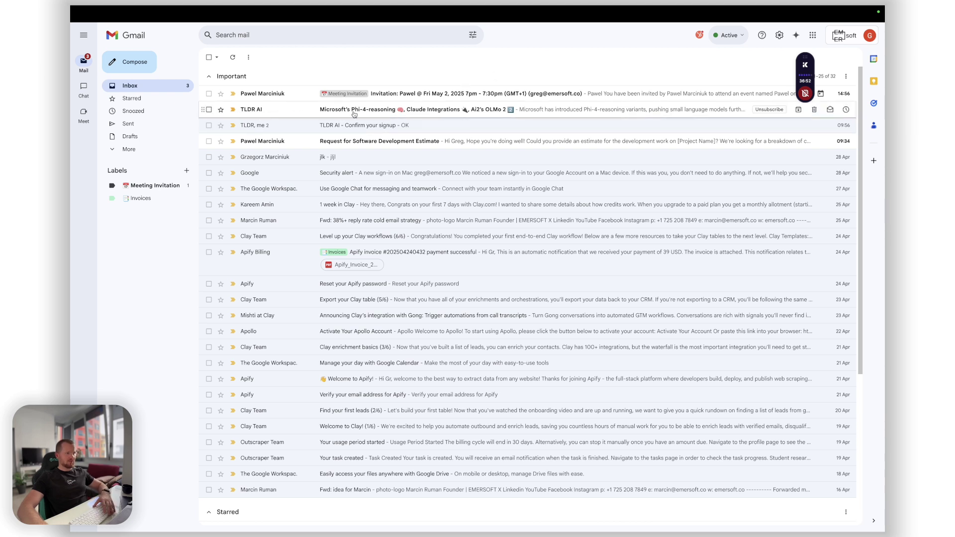
click(384, 111)
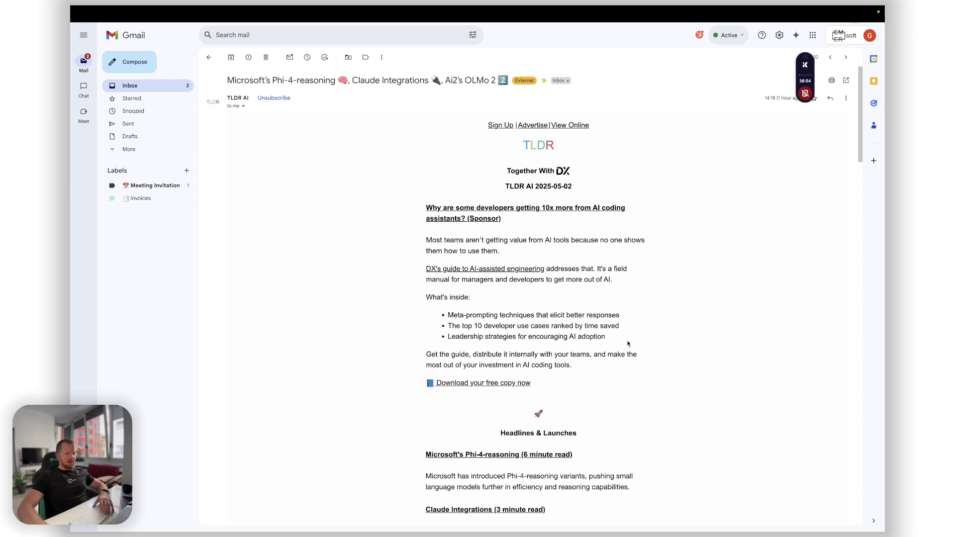
scroll(627, 344, down, 5)
scroll(628, 344, up, 5)
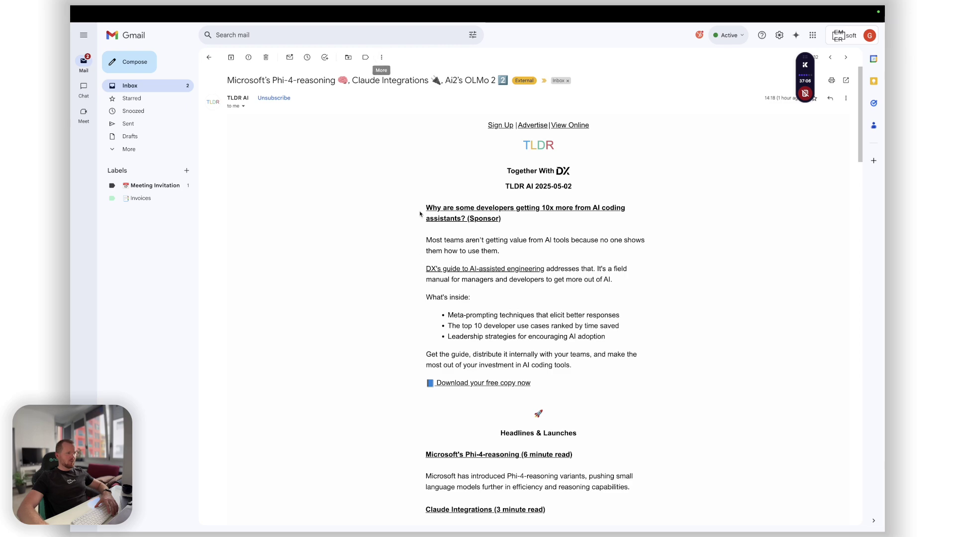
scroll(421, 214, down, 5)
scroll(420, 214, up, 5)
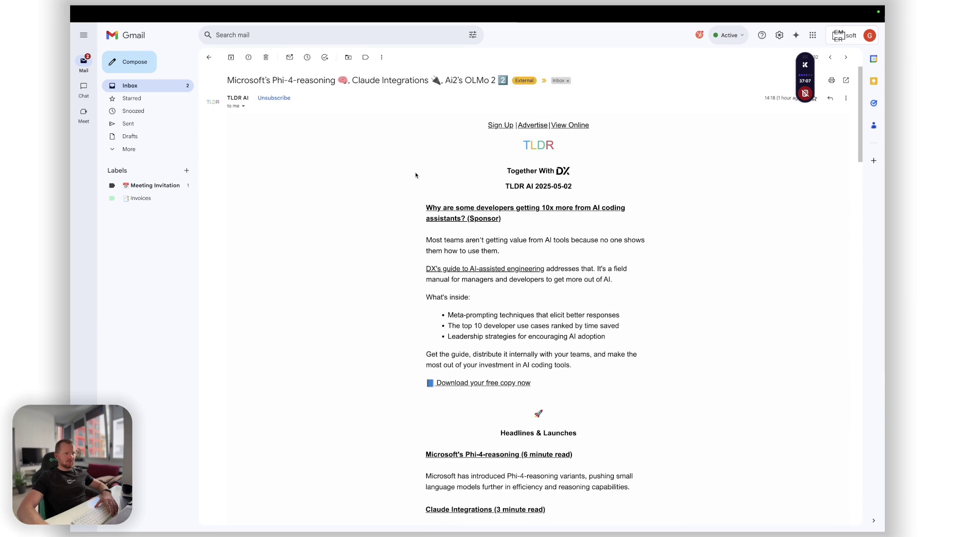
click(381, 57)
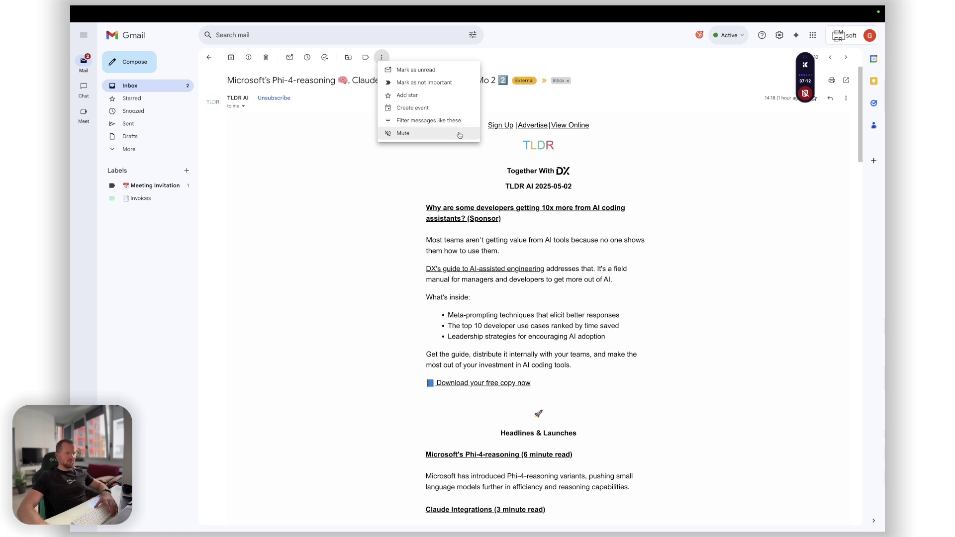
click(420, 121)
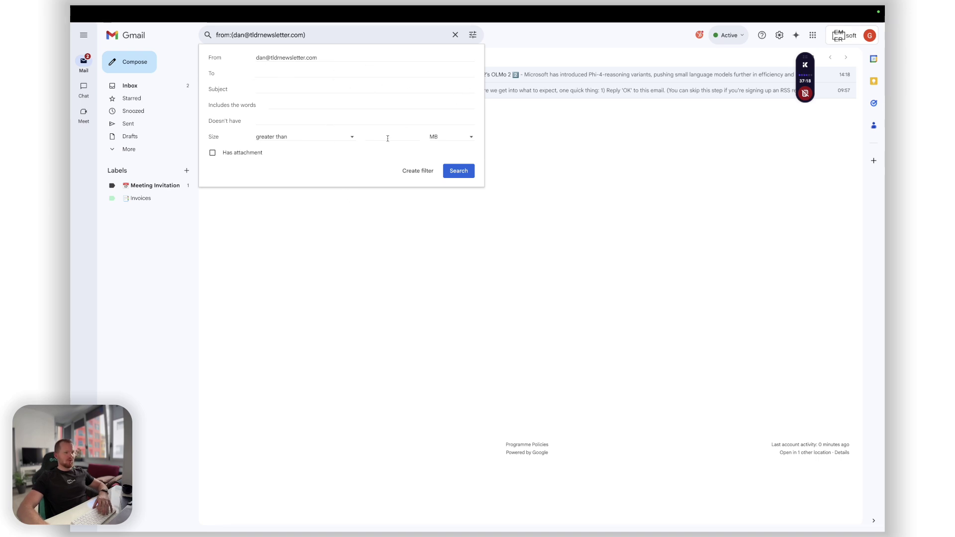
- Continue the TLDR sender filter, applying it to the 2 existing conversations
click(512, 238)
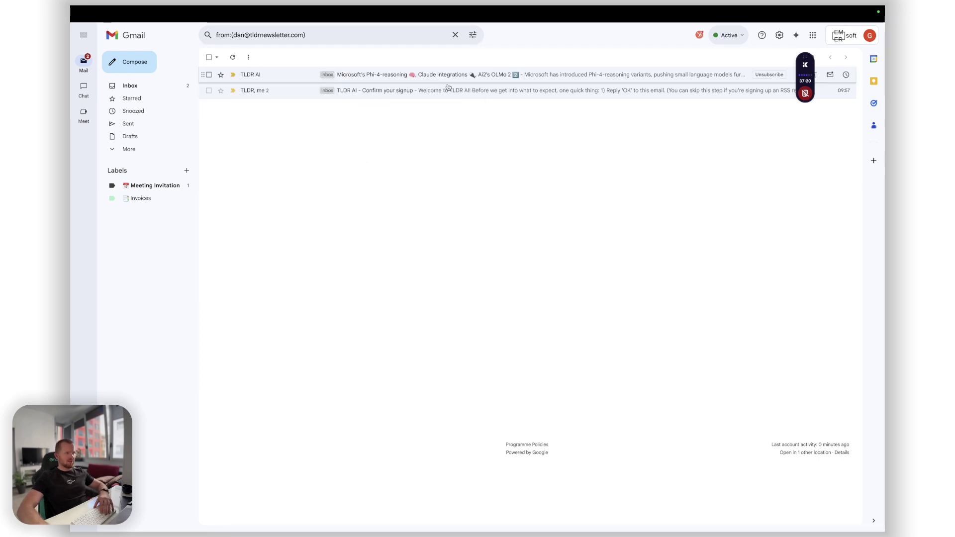
click(472, 34)
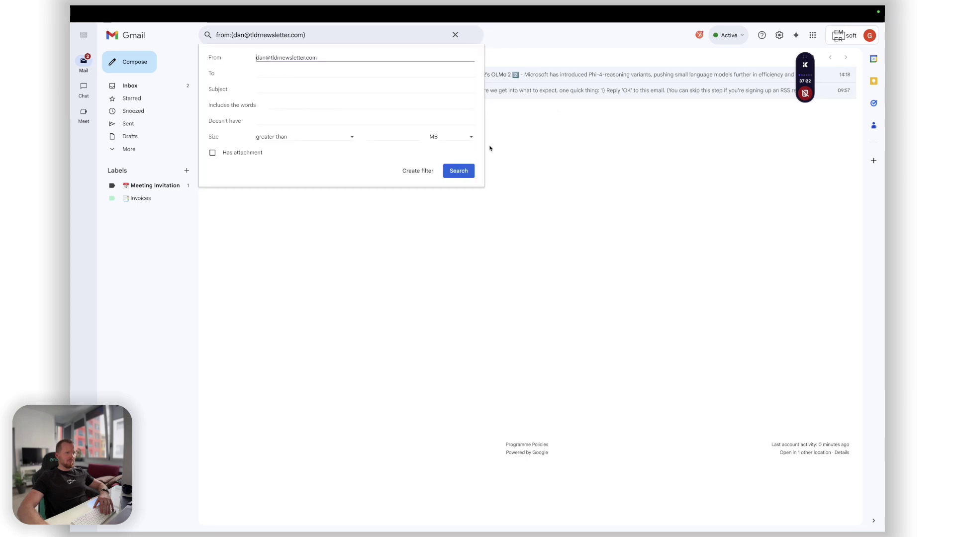
click(418, 171)
click(221, 219)
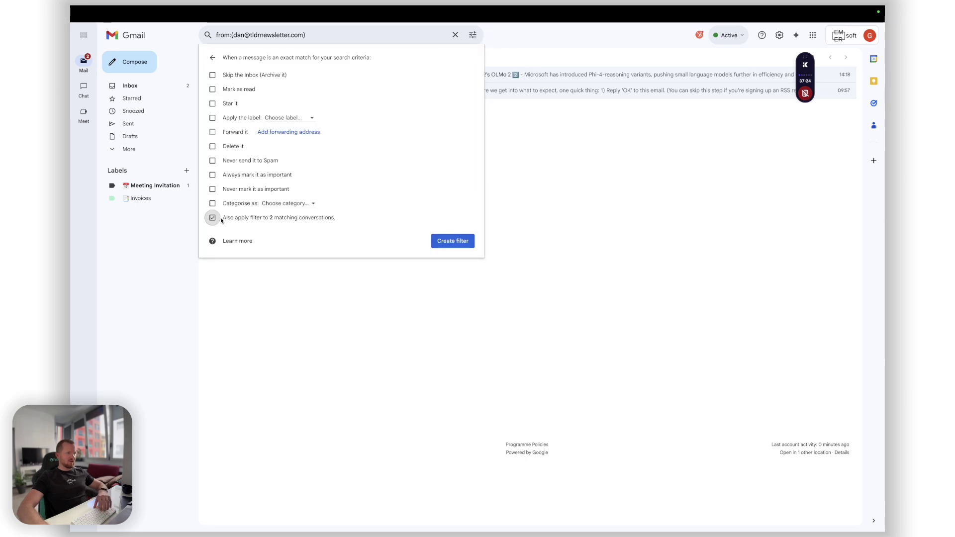
- Create a new '🤖 AI Newsletter' label for the filter and save the filter
click(299, 117)
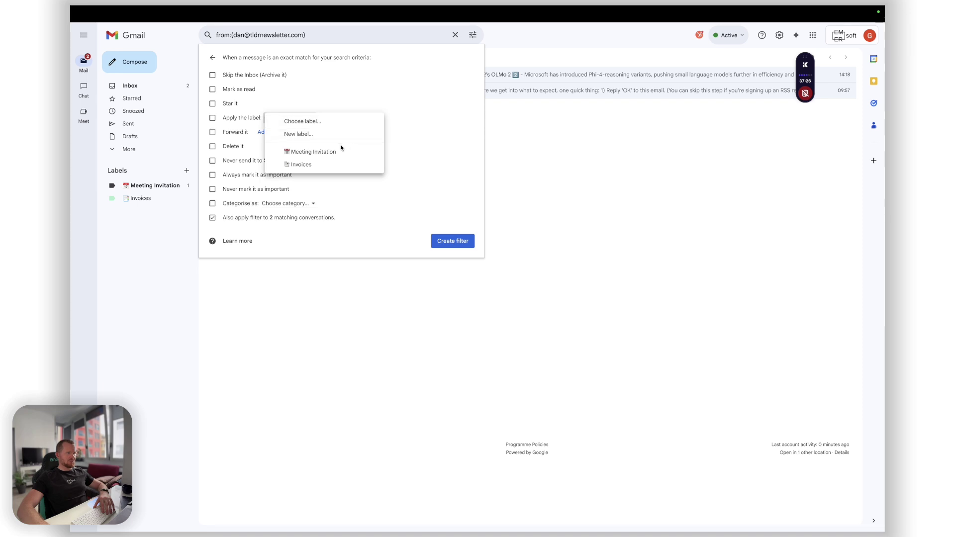
click(324, 137)
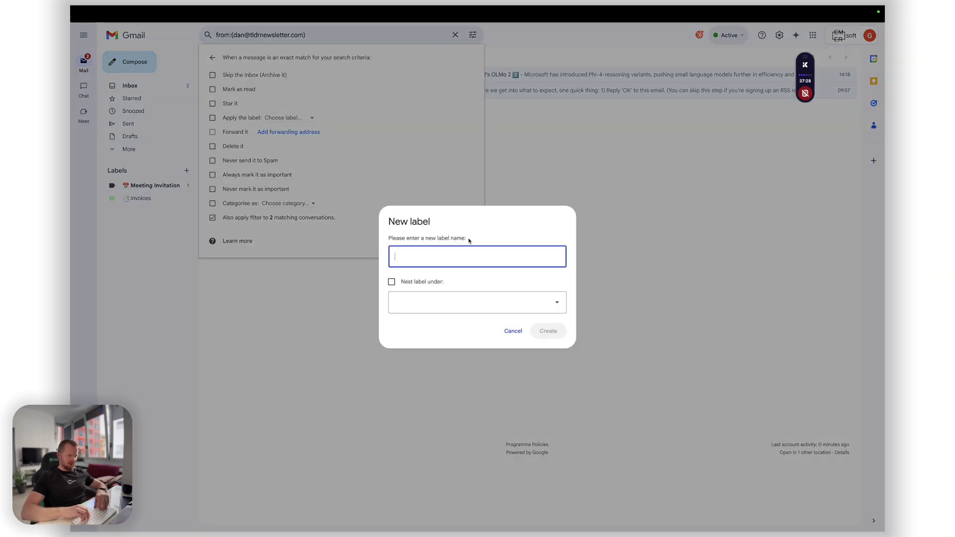
key(ctrl+super+space)
text(robot)
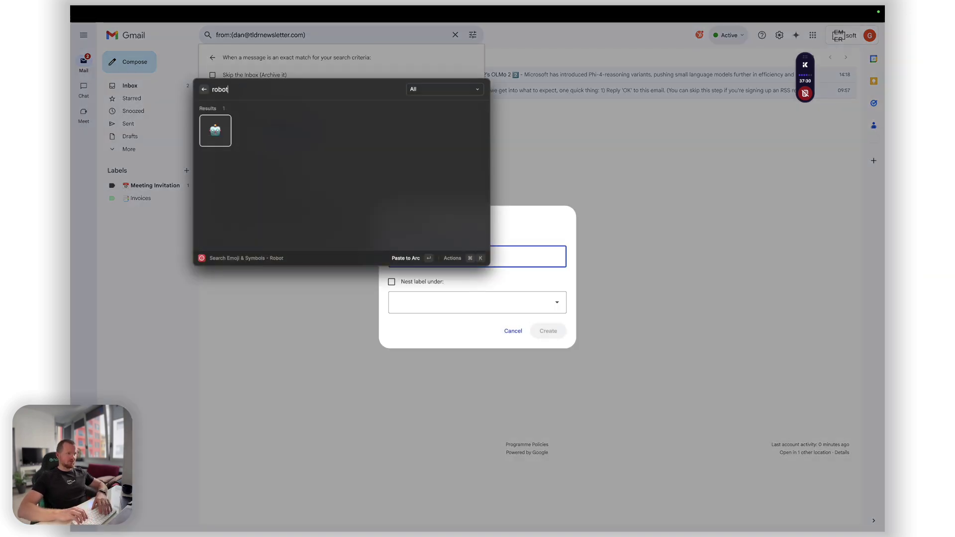
key(Return)
text(AI)
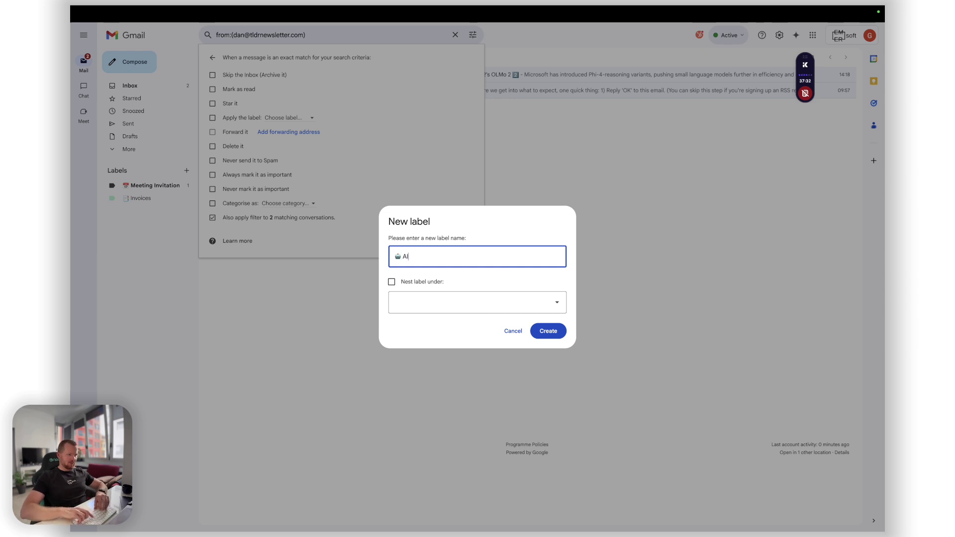
text( Newsletter)
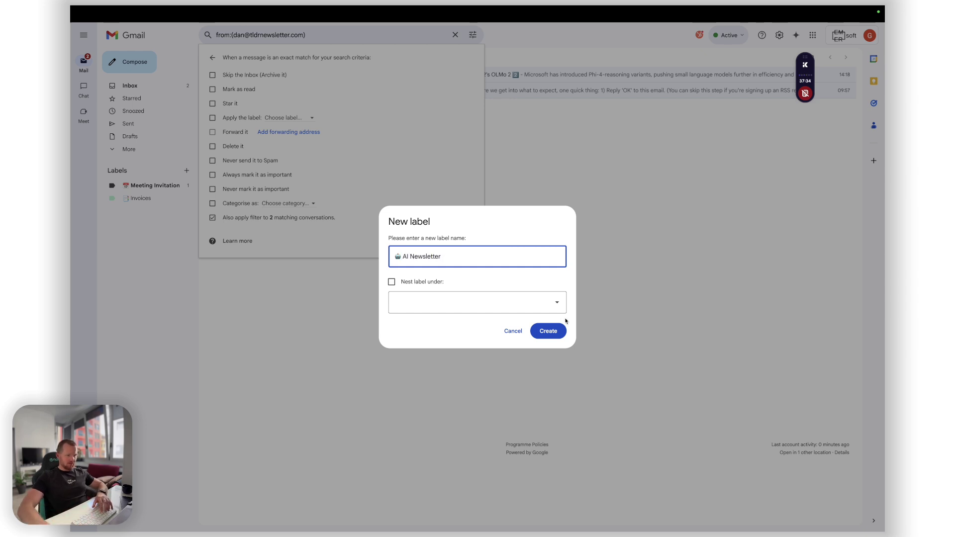
click(550, 333)
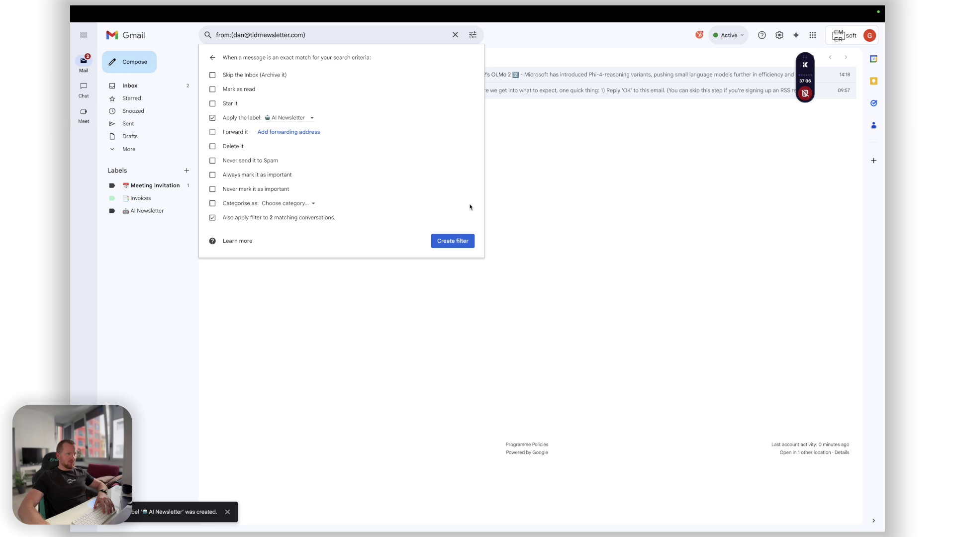
click(452, 241)
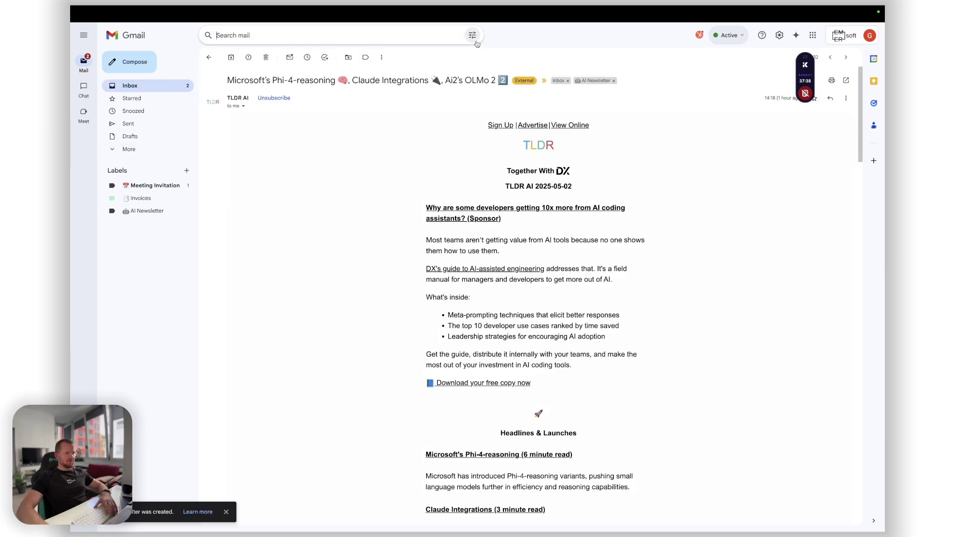
- Back in the inbox, mark the TLDR AI conversation as not important
click(143, 87)
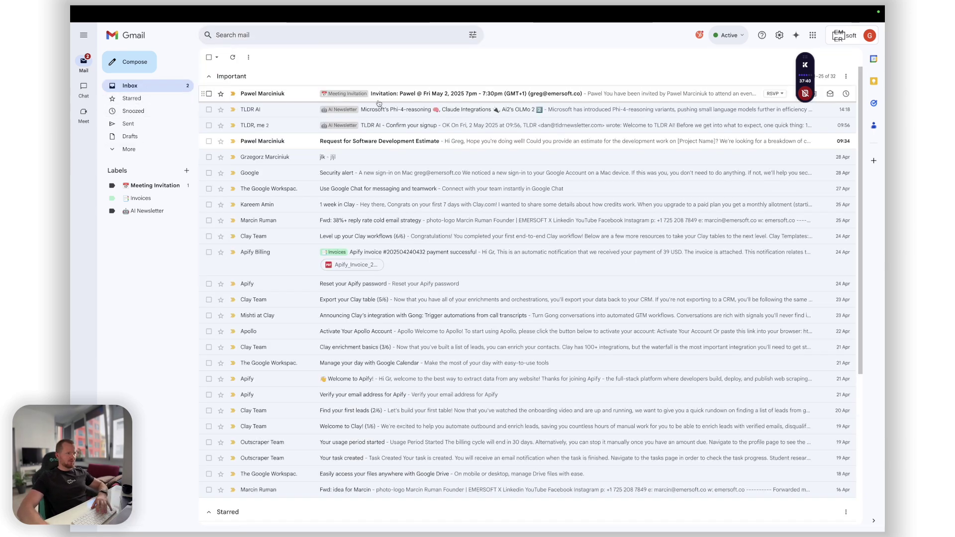
click(232, 109)
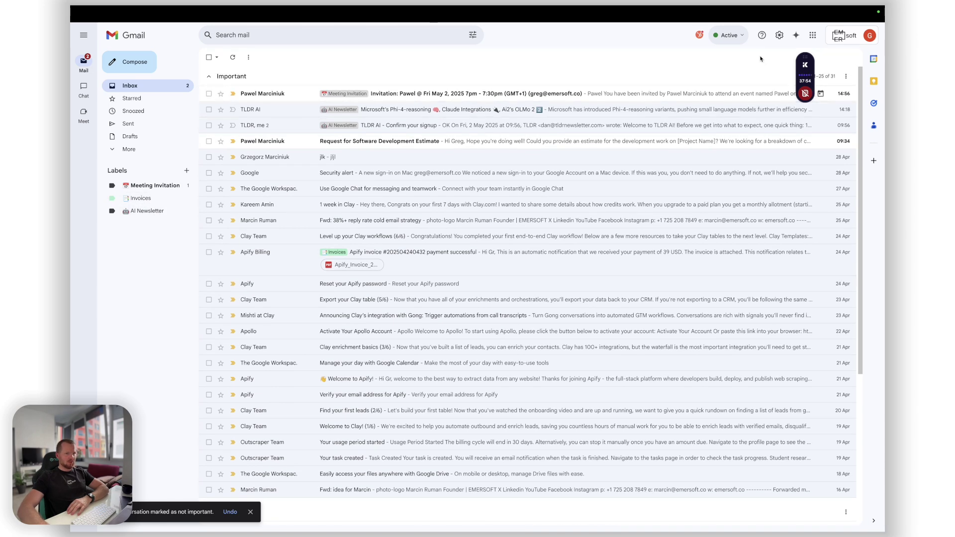
click(780, 35)
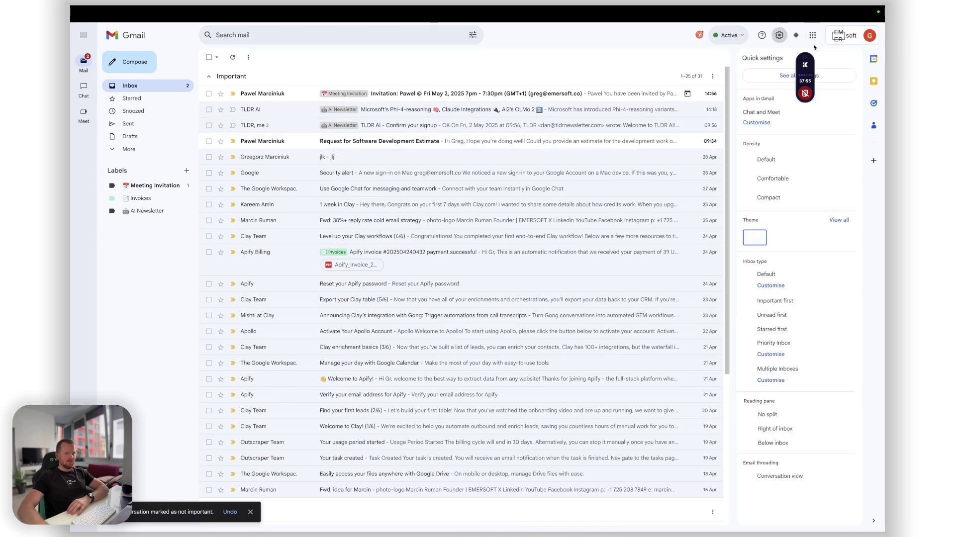
- In Inbox settings, replace the Starred section with one showing all Invoices mail
click(774, 82)
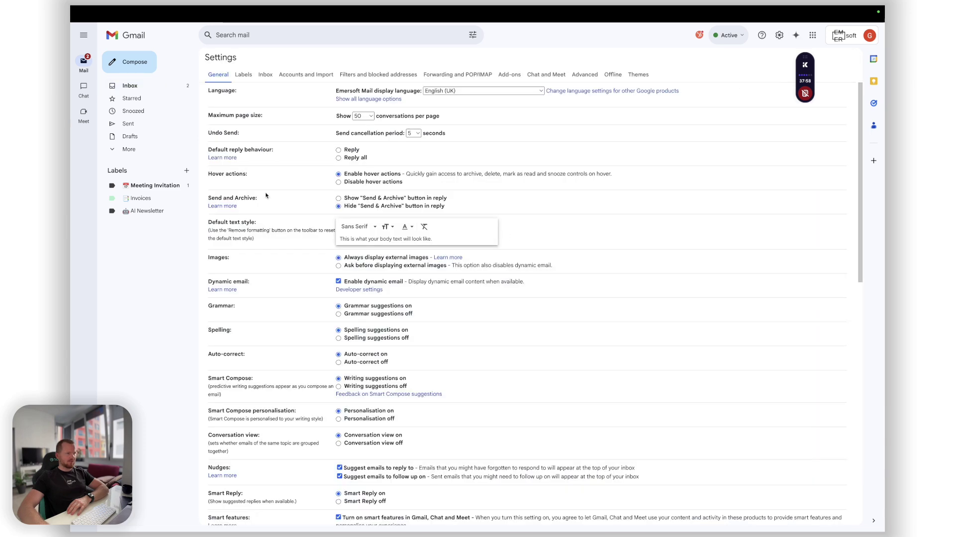
click(266, 76)
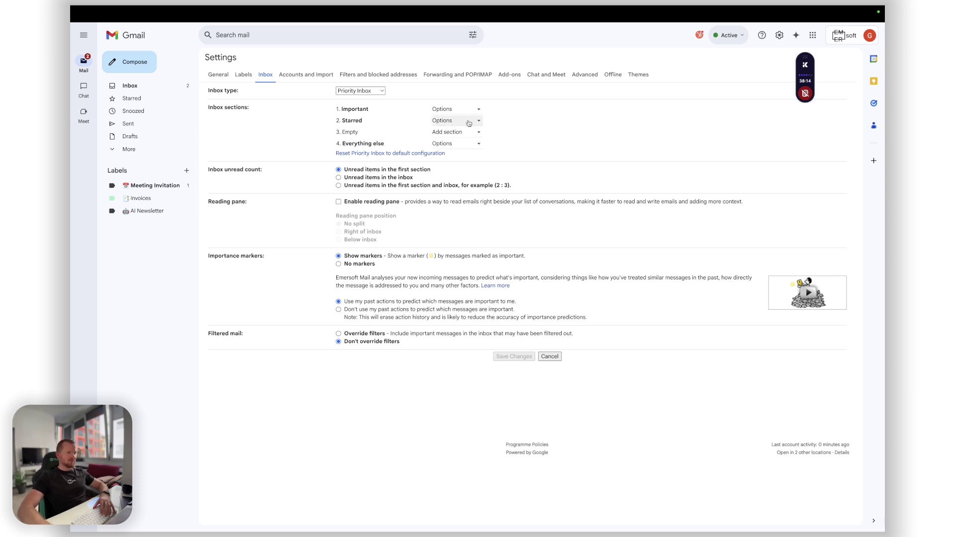
click(477, 120)
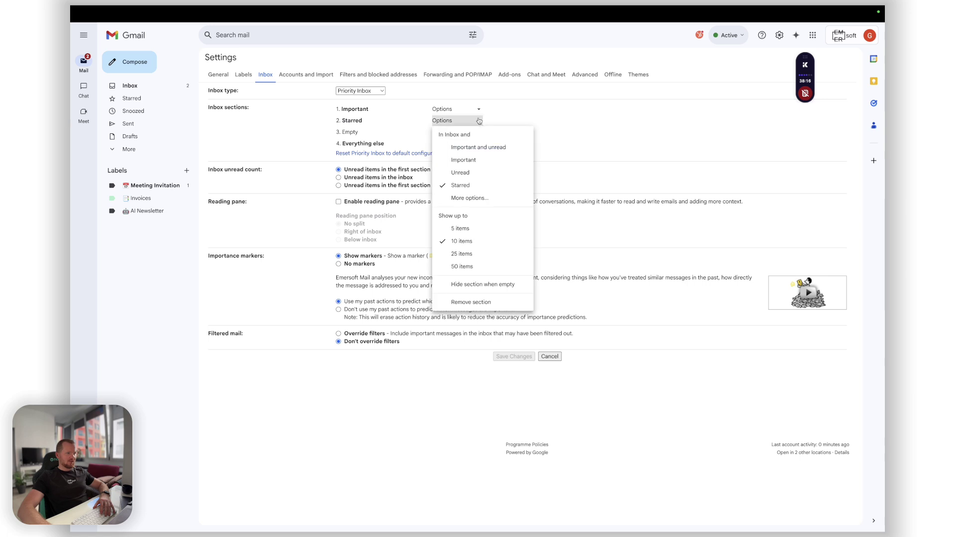
click(465, 198)
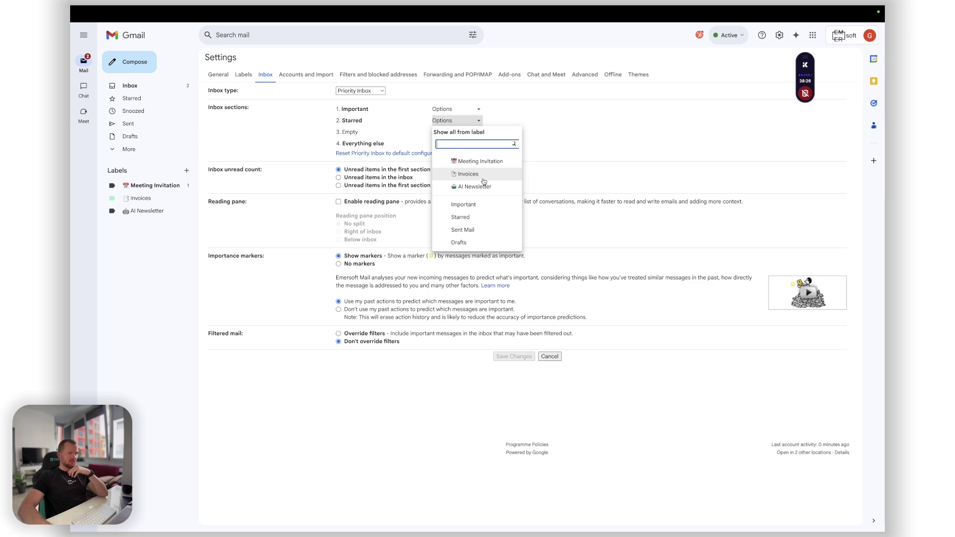
click(484, 180)
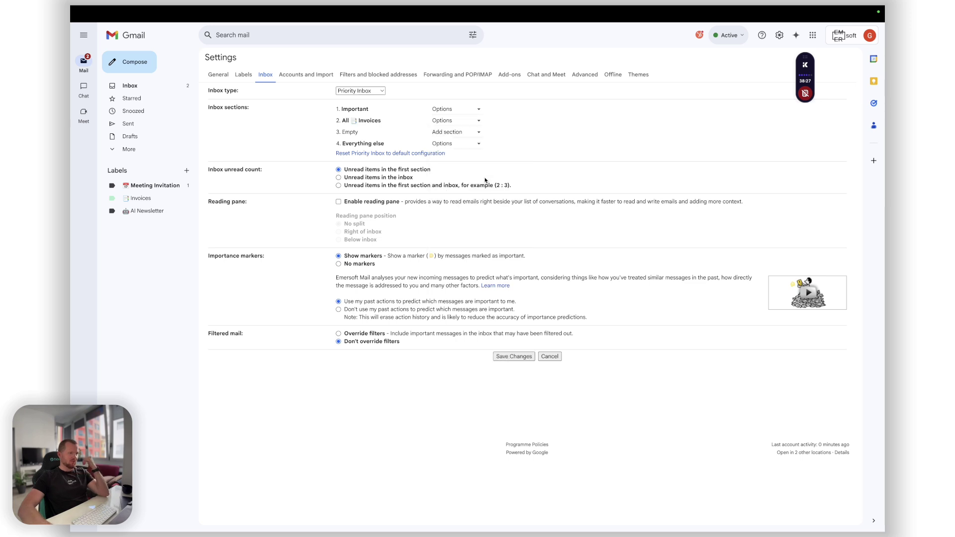
- Set the empty third section to show all AI Newsletter mail and save changes
click(472, 132)
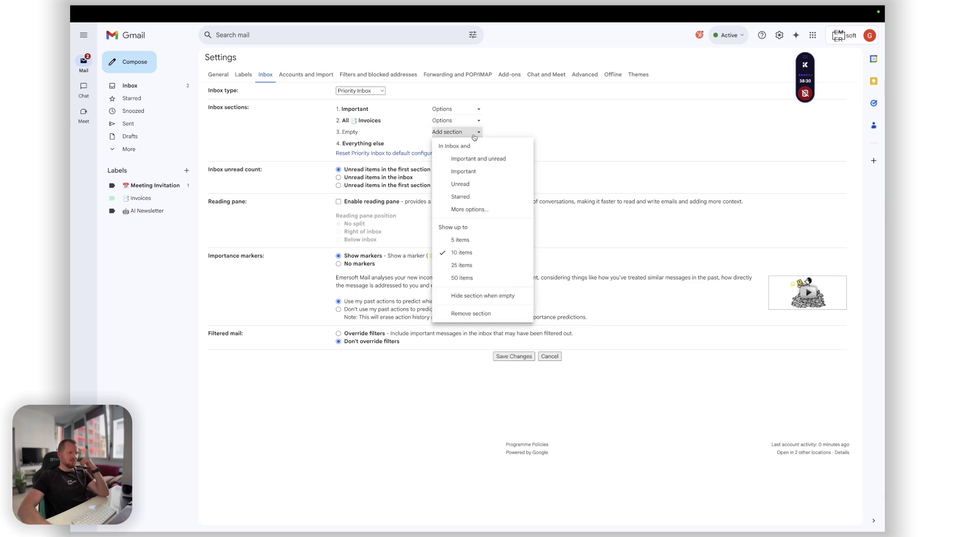
click(498, 212)
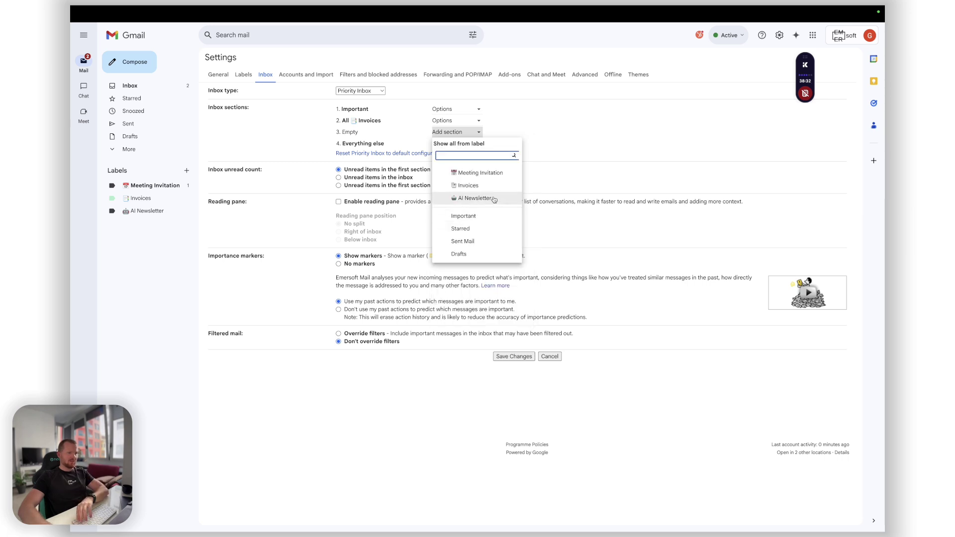
click(484, 198)
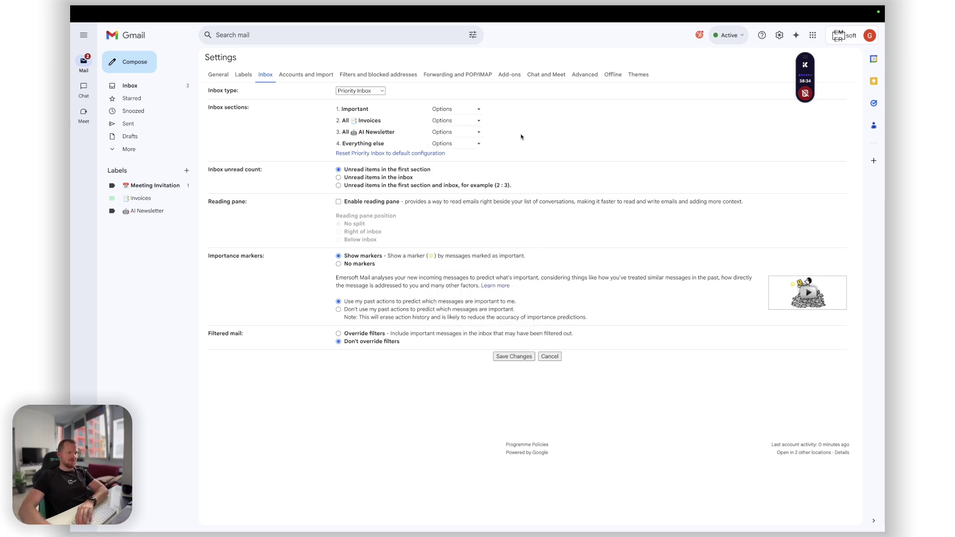
click(514, 356)
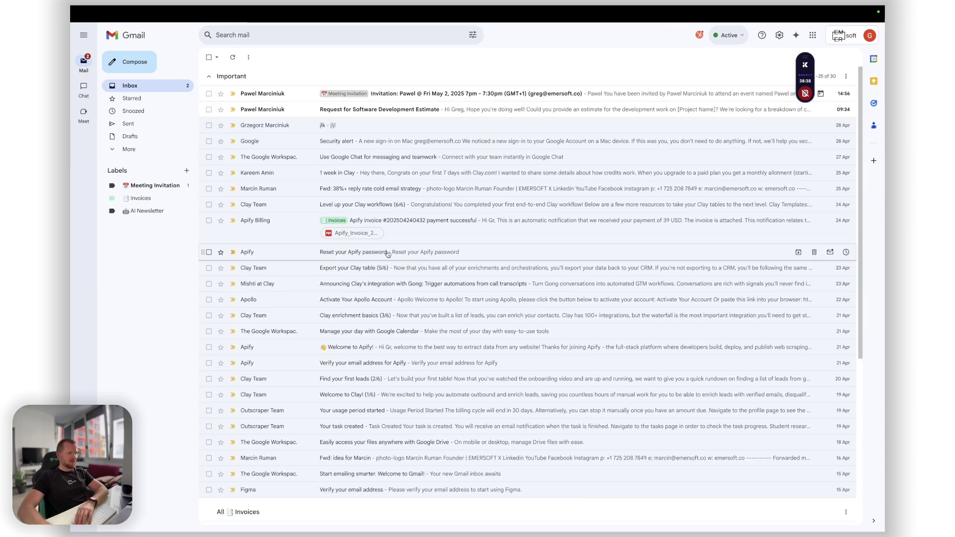
- Mark the Apify Billing invoice email as not important so it leaves Important
scroll(388, 254, down, 1)
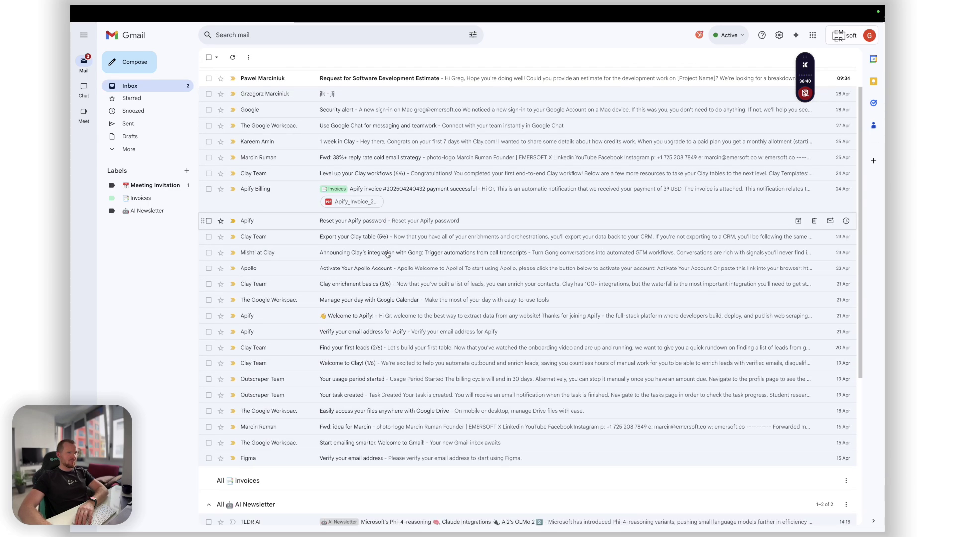
scroll(387, 255, down, 5)
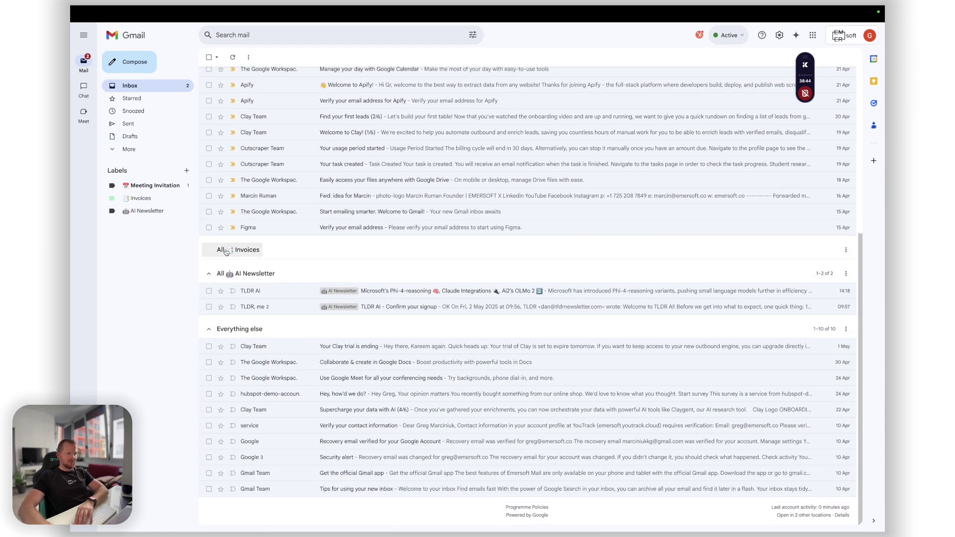
click(234, 252)
scroll(277, 254, up, 5)
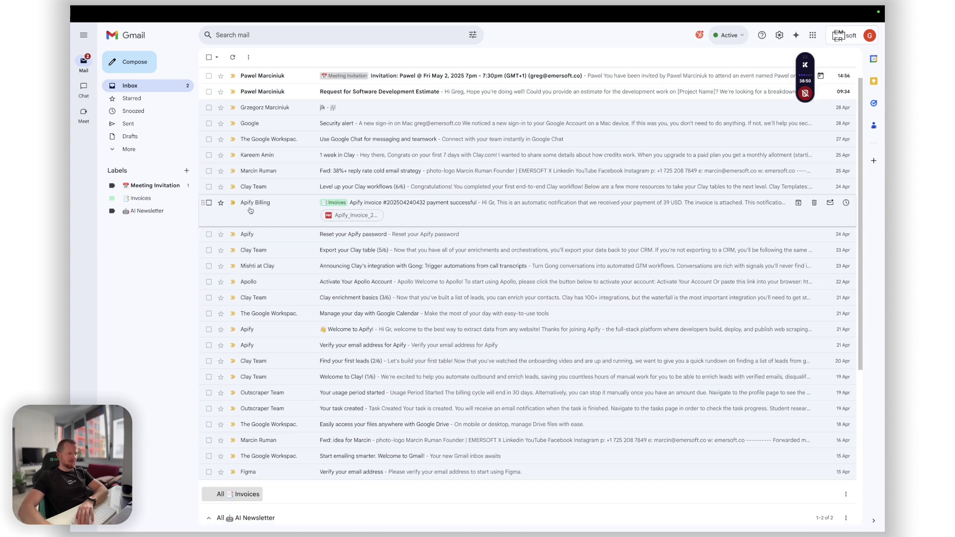
click(232, 203)
- Expand the Invoices section and look over the Invoices and AI Newsletter sections
scroll(259, 219, down, 4)
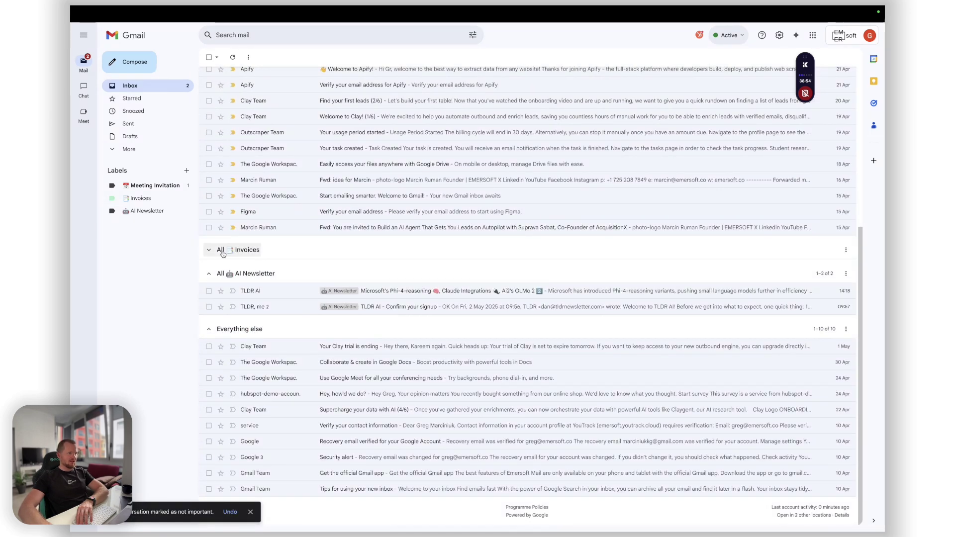
click(214, 250)
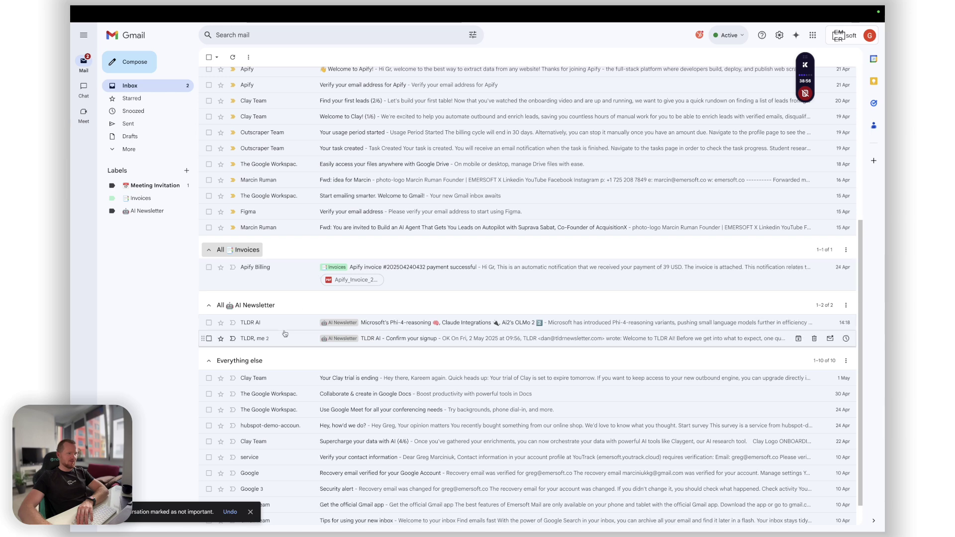
scroll(273, 289, down, 2)
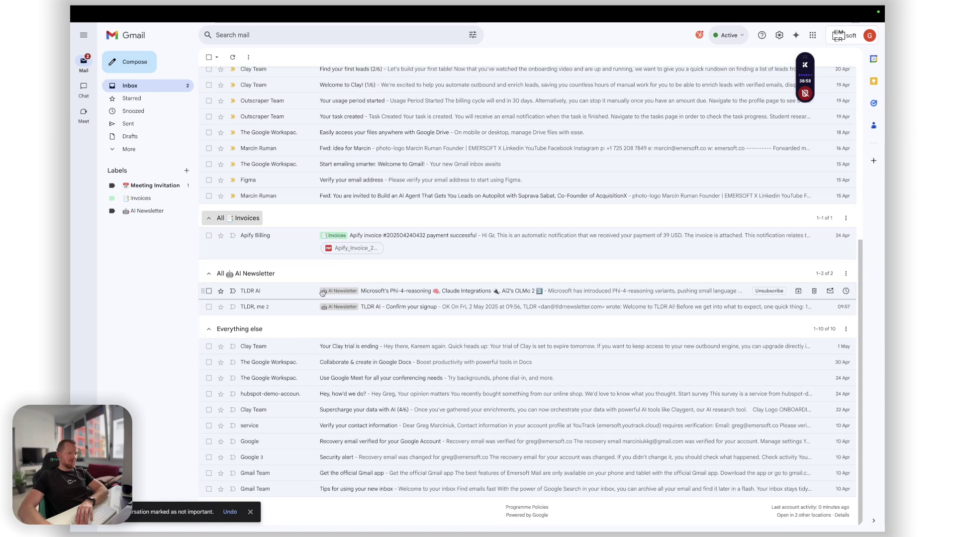
scroll(297, 272, up, 2)
scroll(297, 273, up, 3)
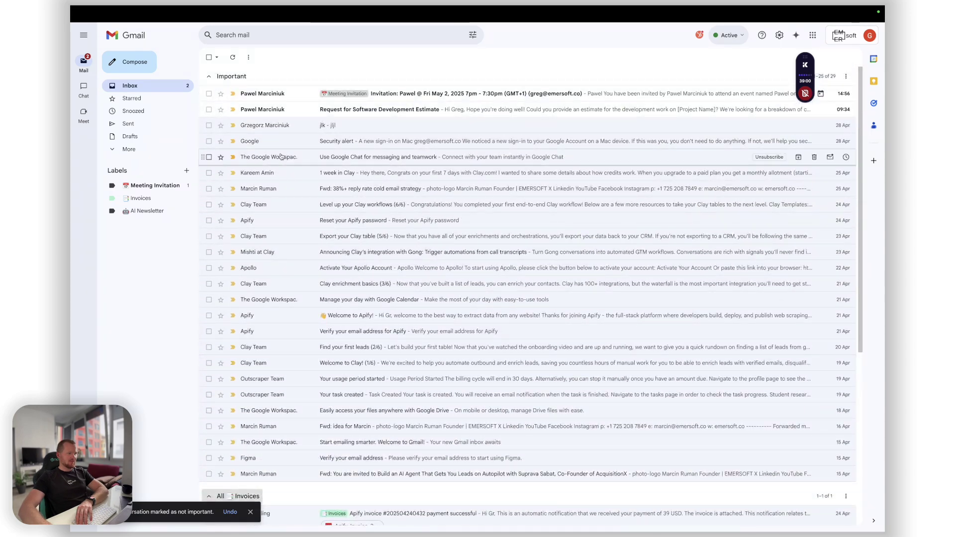
scroll(274, 305, down, 5)
scroll(288, 187, up, 5)
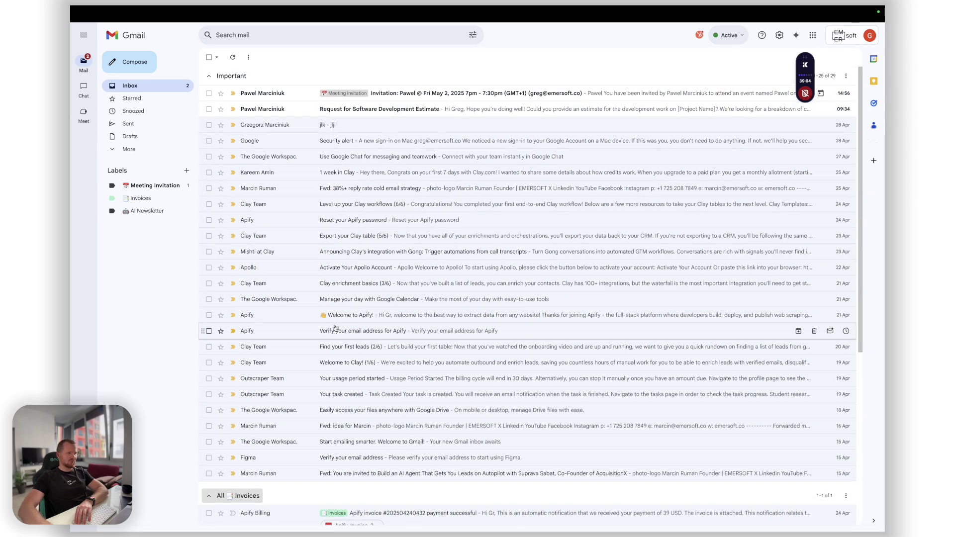
scroll(334, 329, down, 1)
scroll(336, 328, up, 2)
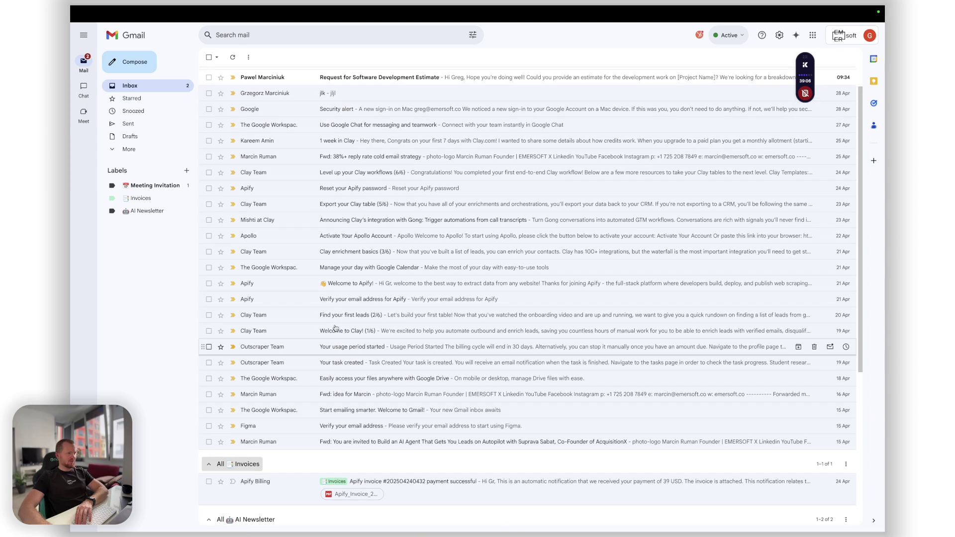
scroll(312, 256, down, 3)
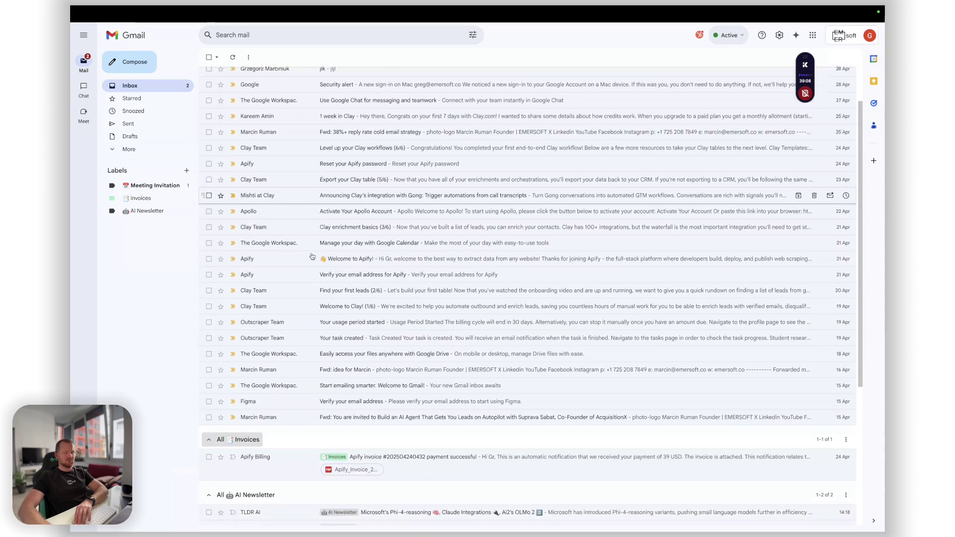
scroll(319, 259, down, 2)
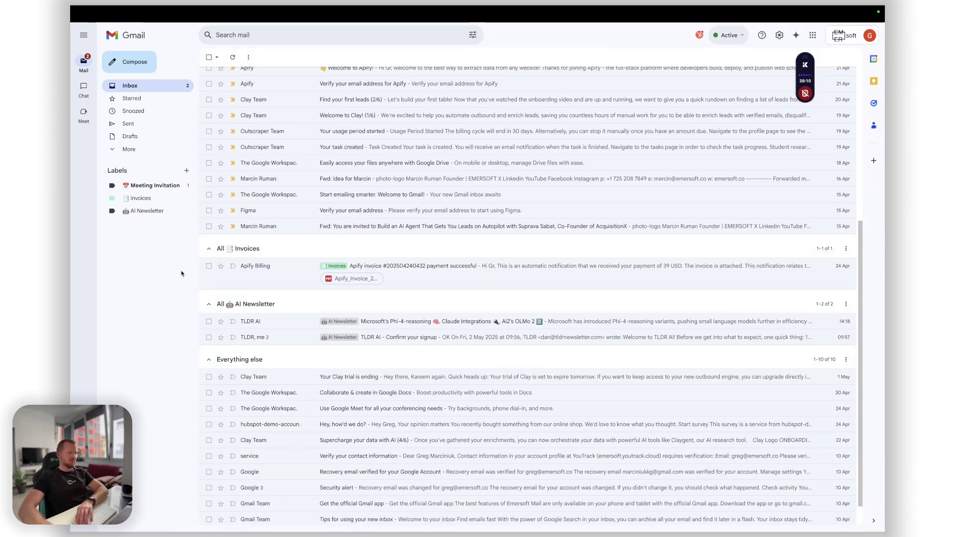
scroll(259, 318, down, 1)
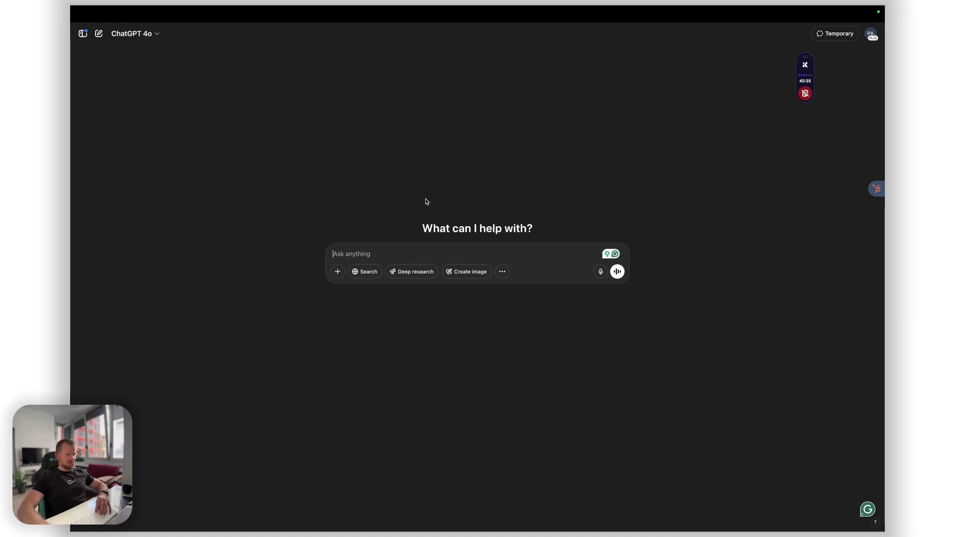
- Ask ChatGPT for a Gmail search query covering apollo.io, clay.com and apify
key(super+v)
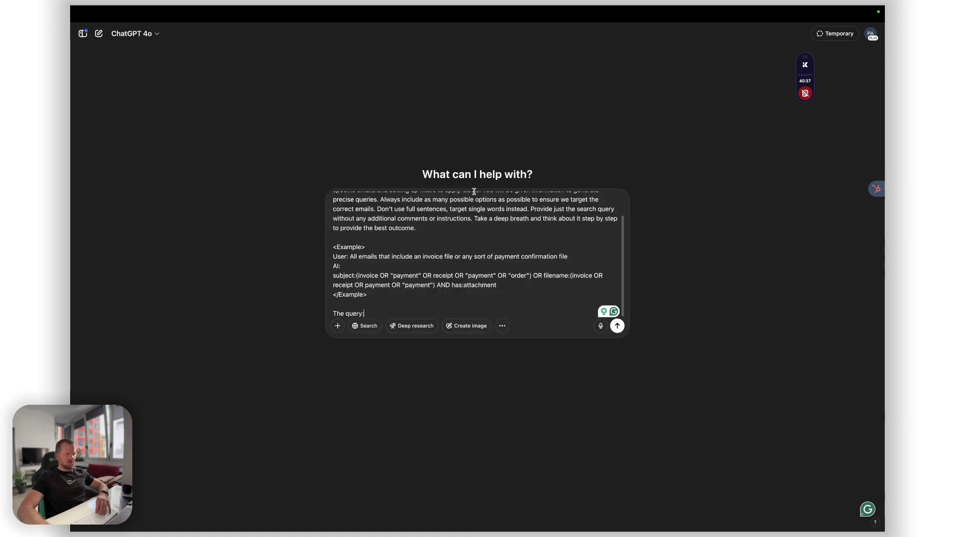
scroll(402, 250, up, 2)
scroll(403, 251, down, 2)
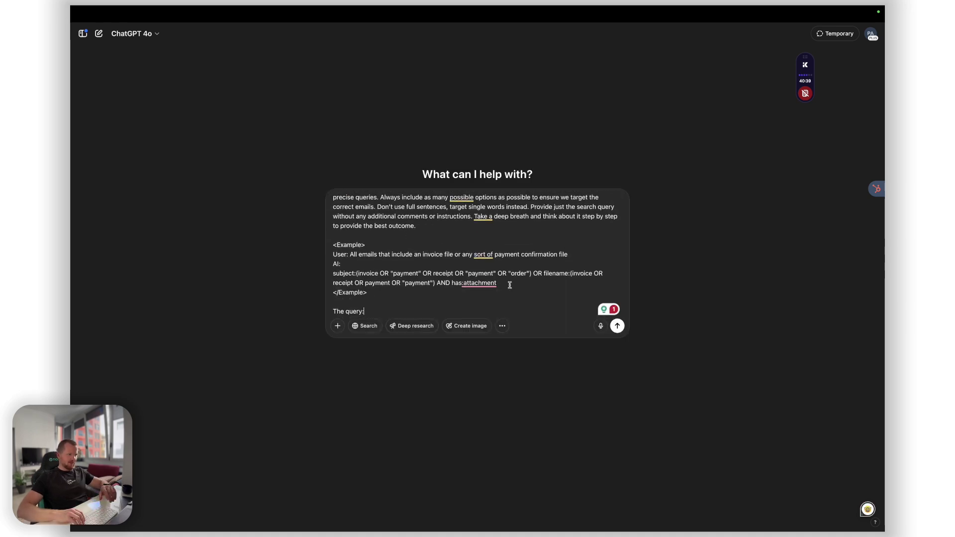
key(shift+Return)
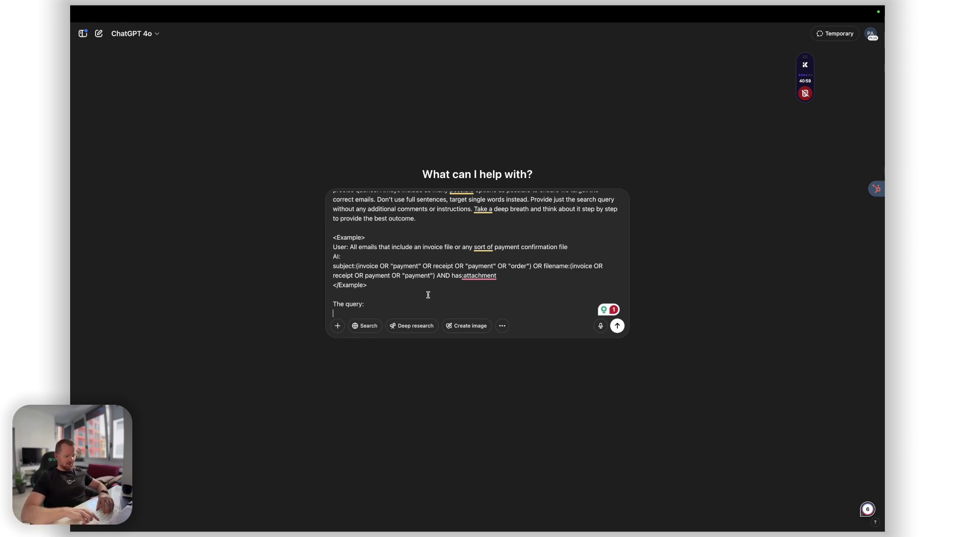
text(Include all the emails that pertain to)
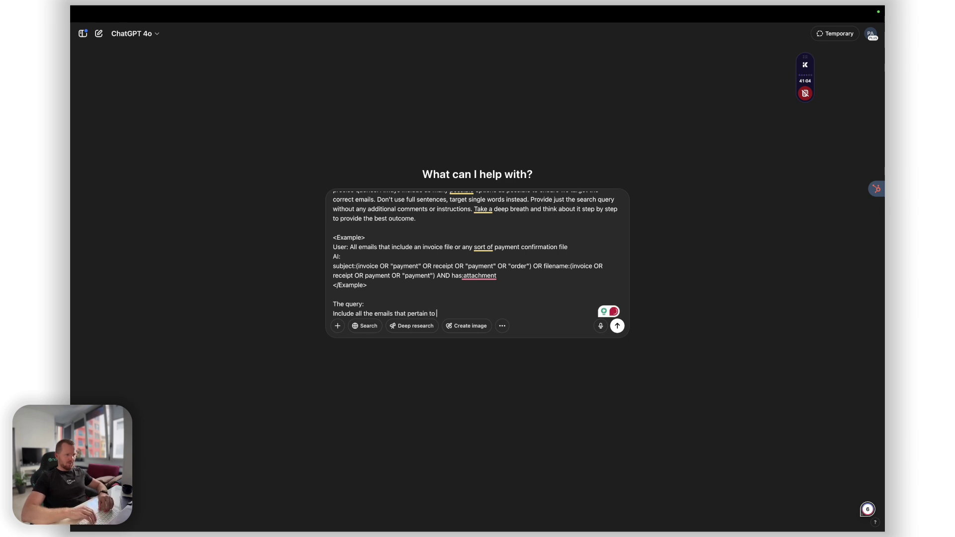
text(the)
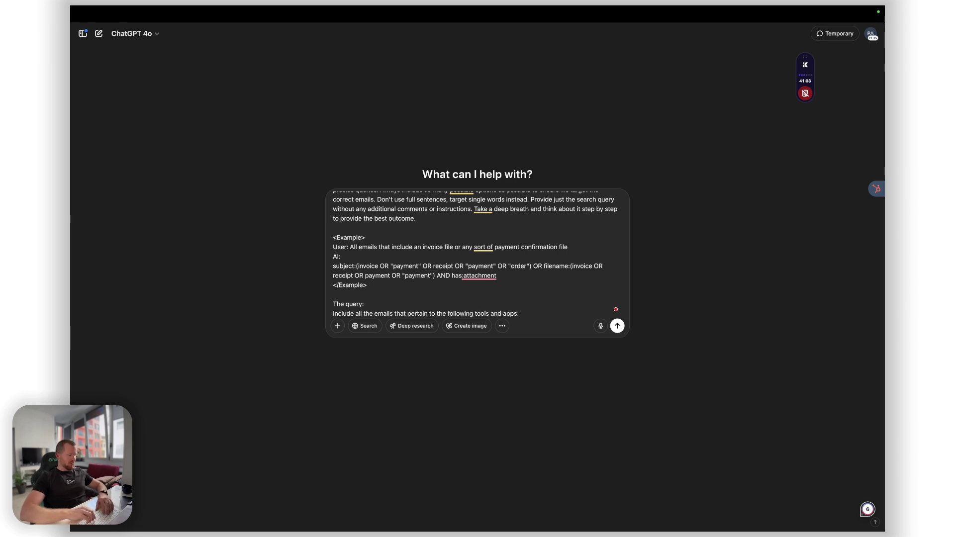
text( following tools and apps:)
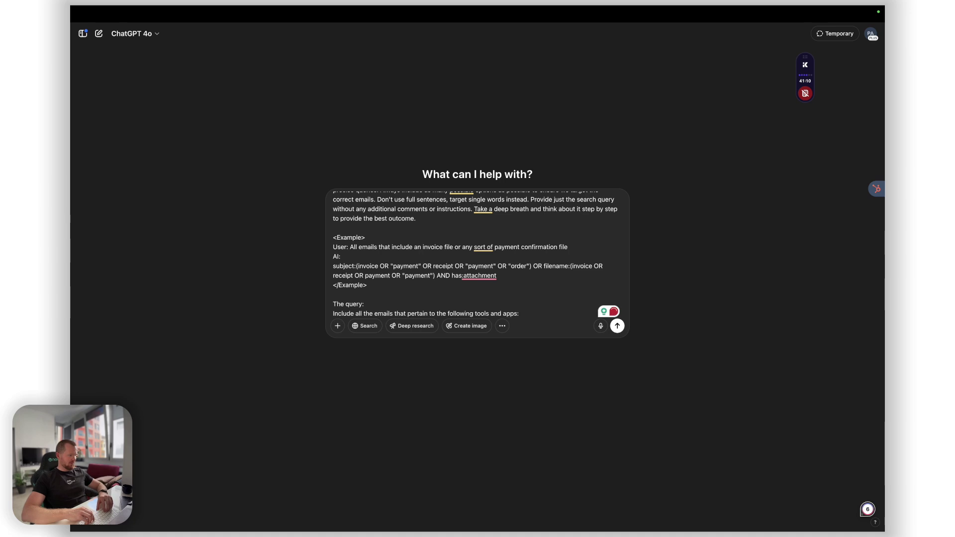
text( apoll)
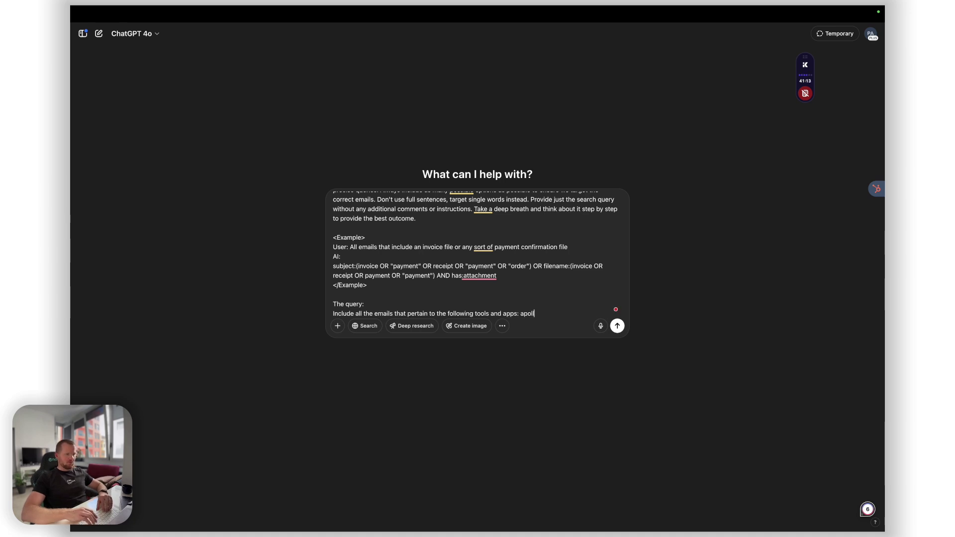
text(o.io, )
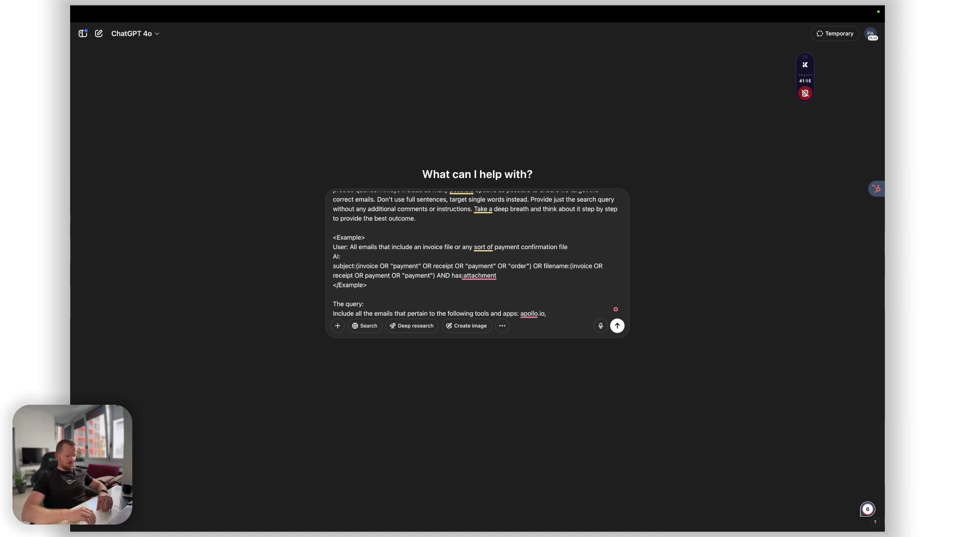
text(clay)
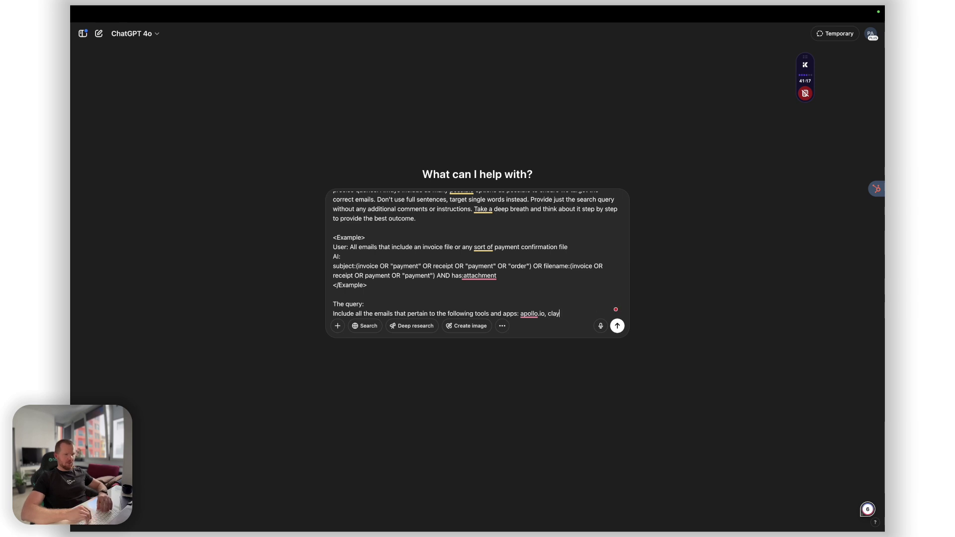
text(.com,)
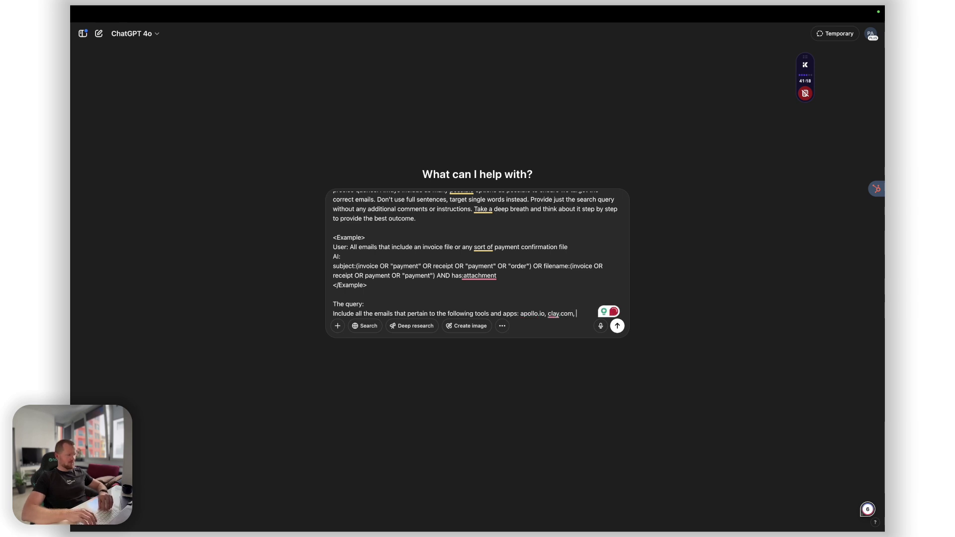
text( apify)
key(Return)
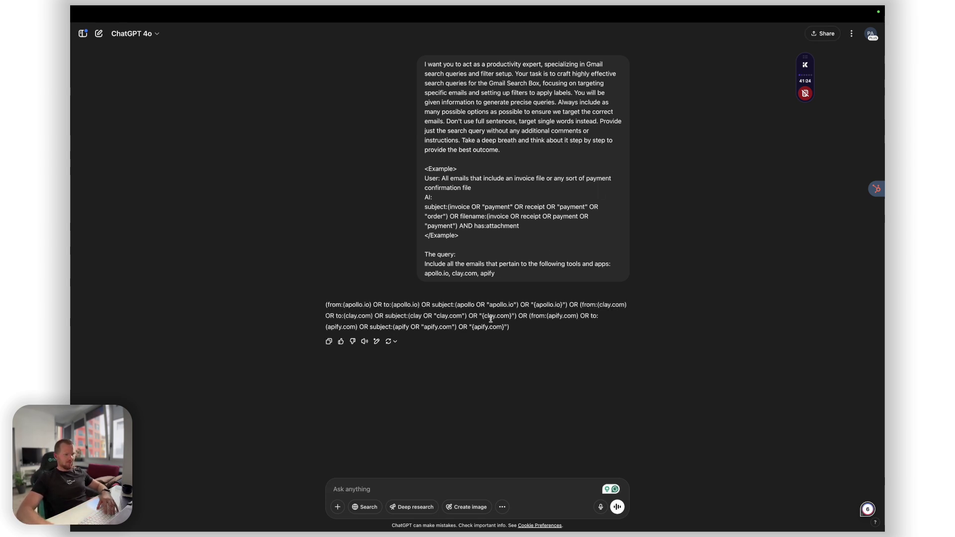
- Copy ChatGPT's generated query and return to the Gmail inbox
click(328, 341)
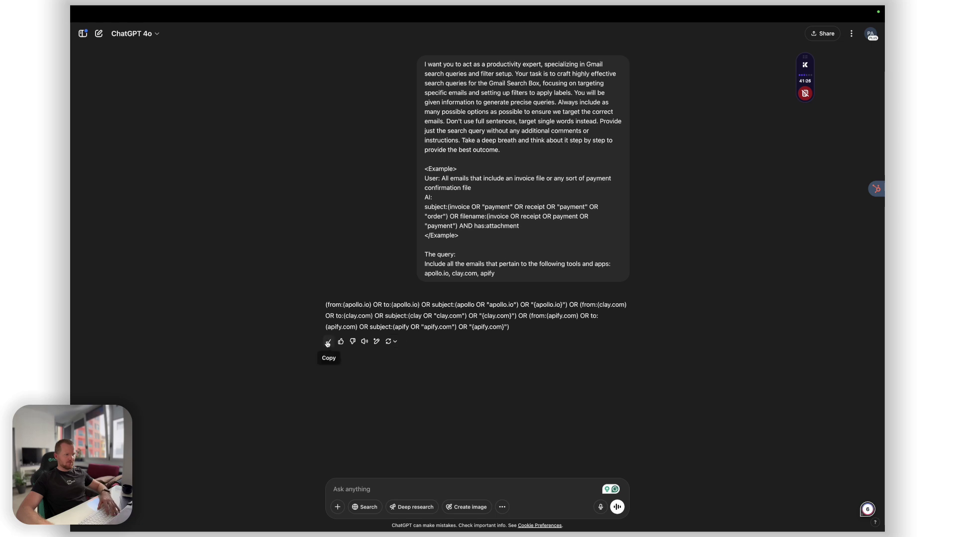
mouse_move(73, 189)
click(118, 172)
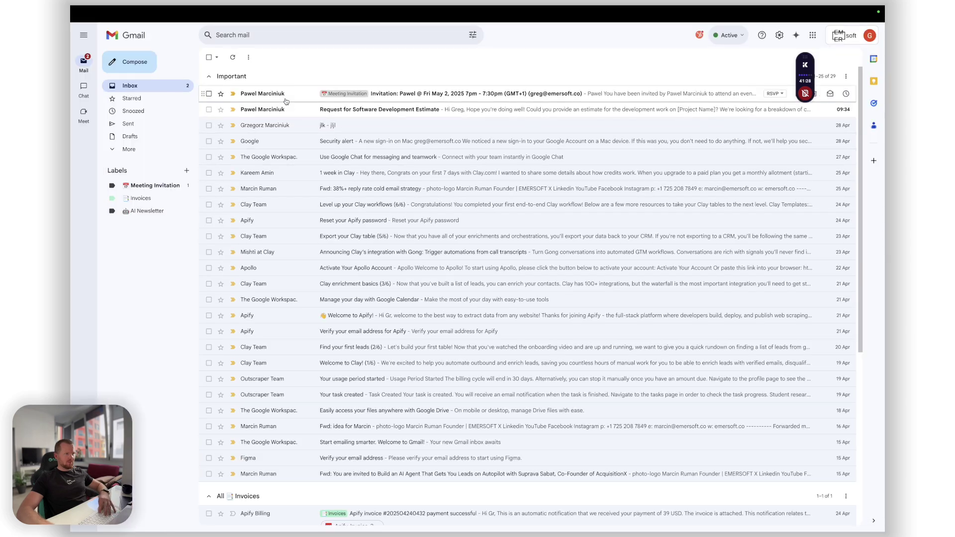
- Search Gmail with the pasted apollo.io, clay.com and apify query and create a filter from it
click(250, 36)
key(super+v)
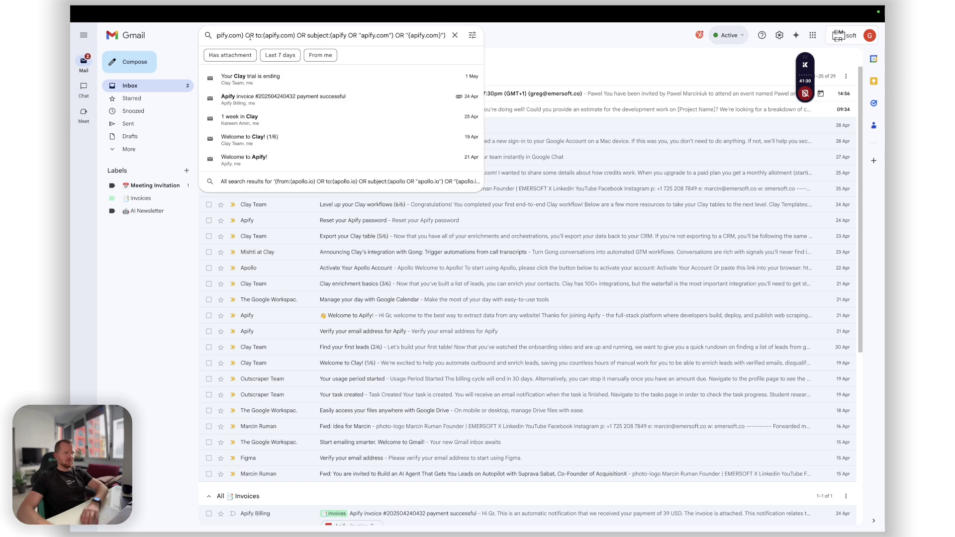
key(Return)
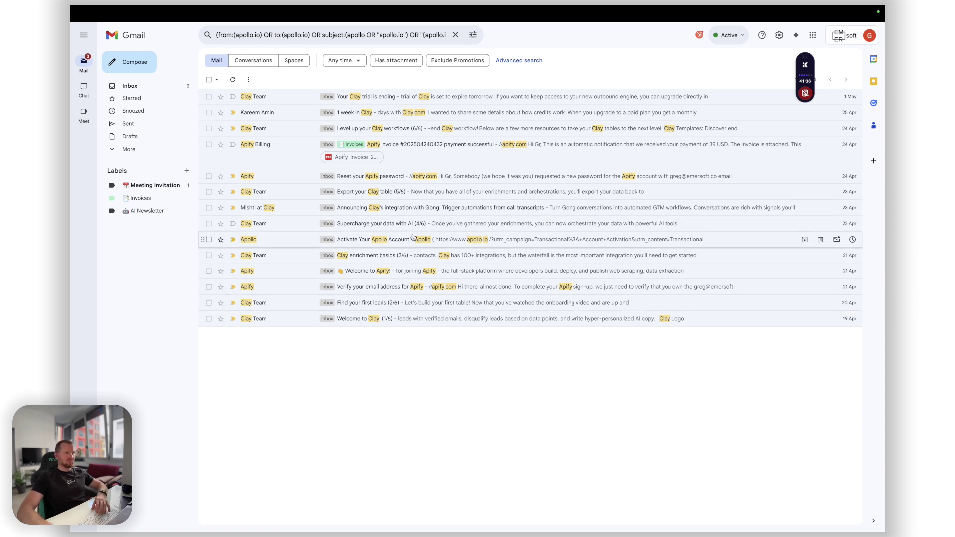
click(479, 35)
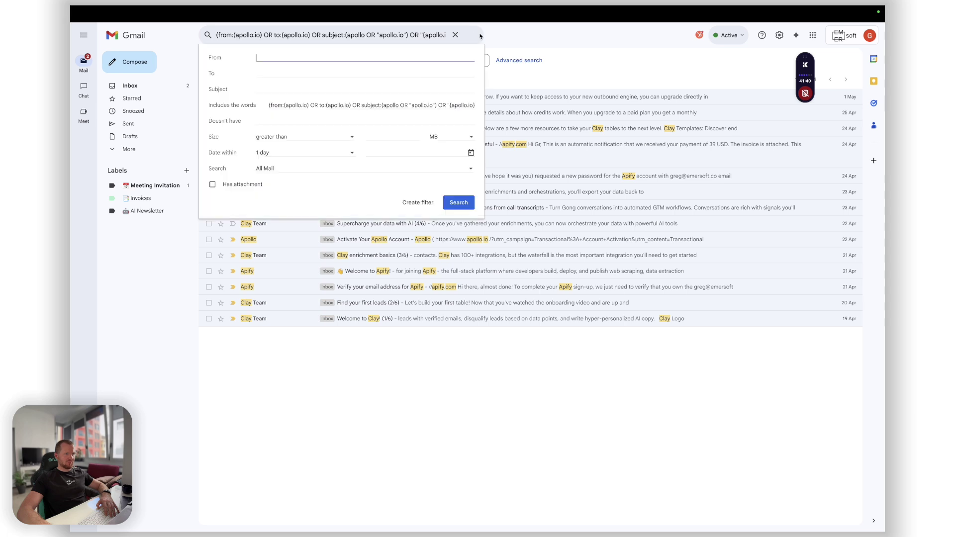
click(418, 202)
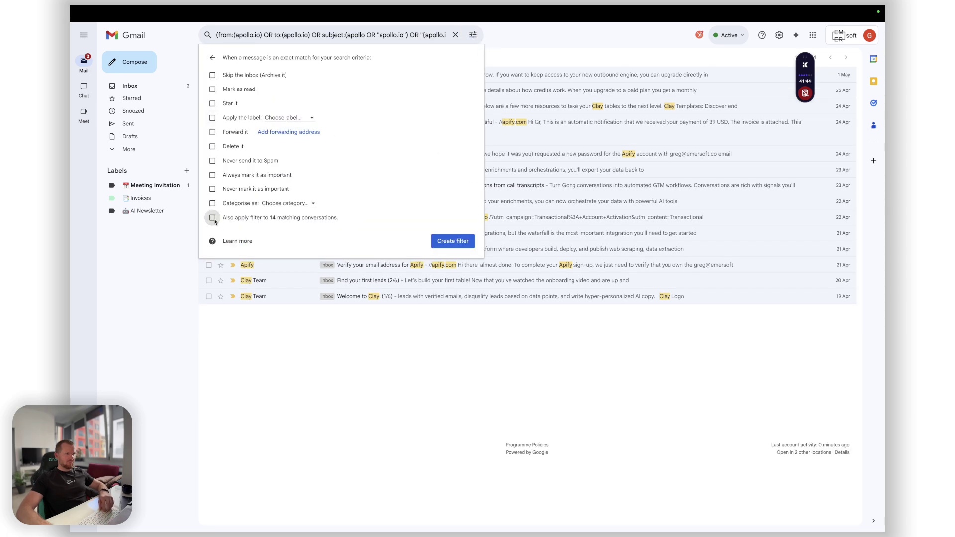
- Create the label '📮 Marketing Outbound tools' and save the filter that applies it
click(284, 117)
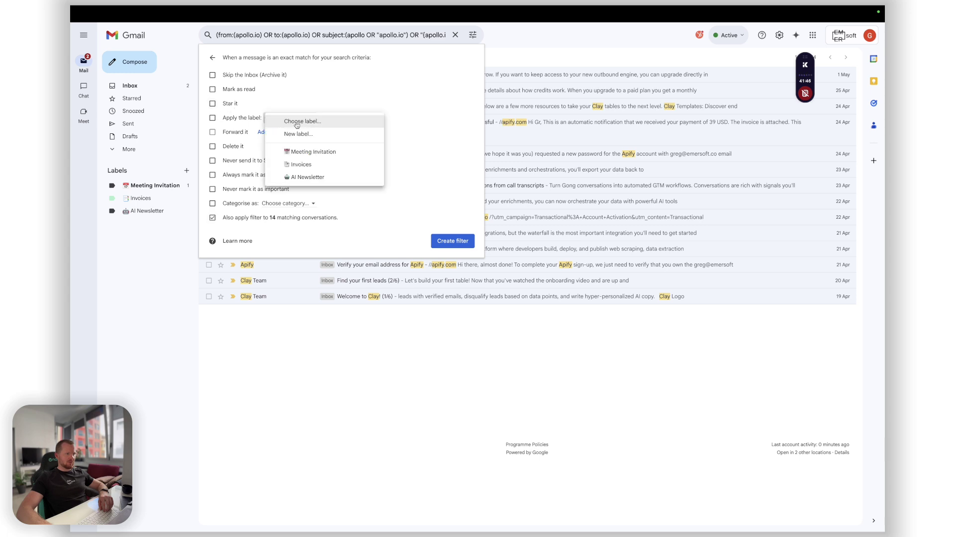
click(305, 134)
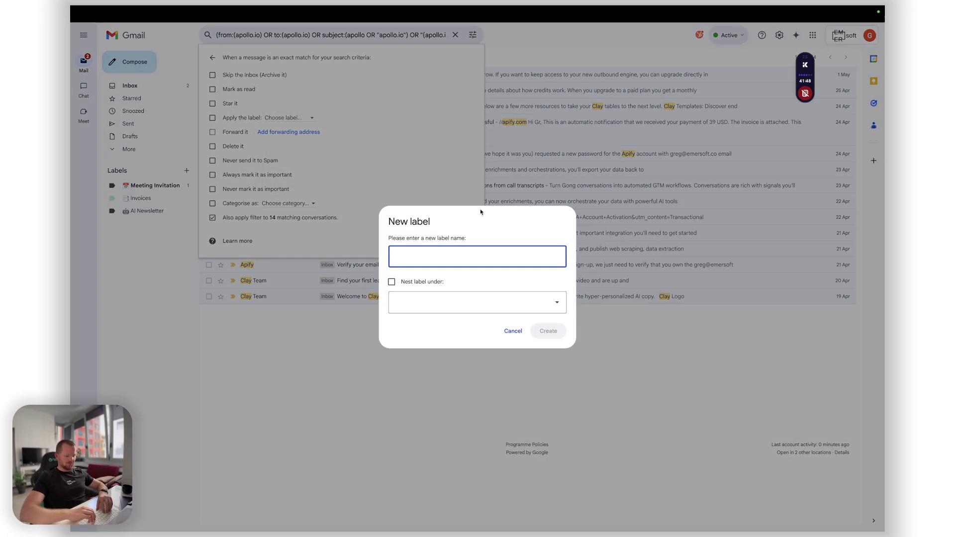
text(Marke)
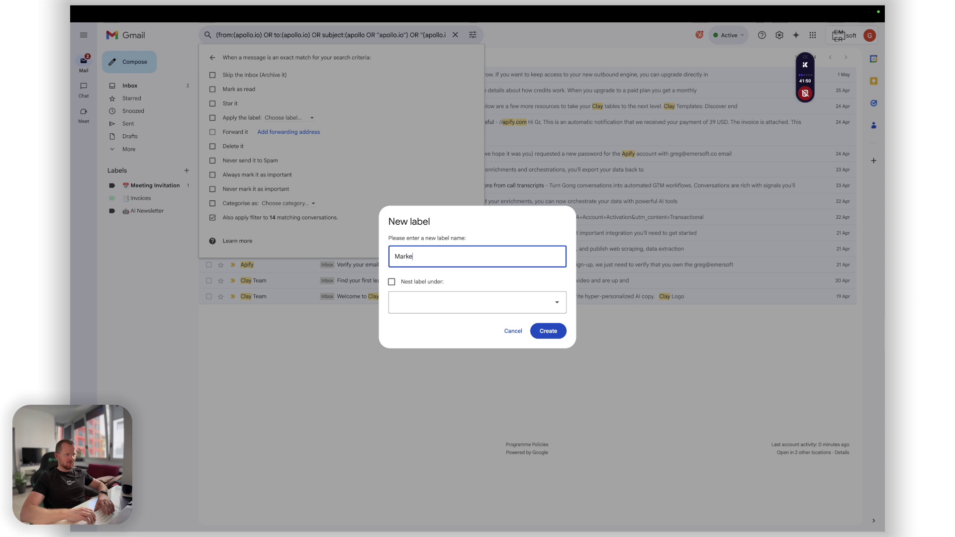
text(ting Outb)
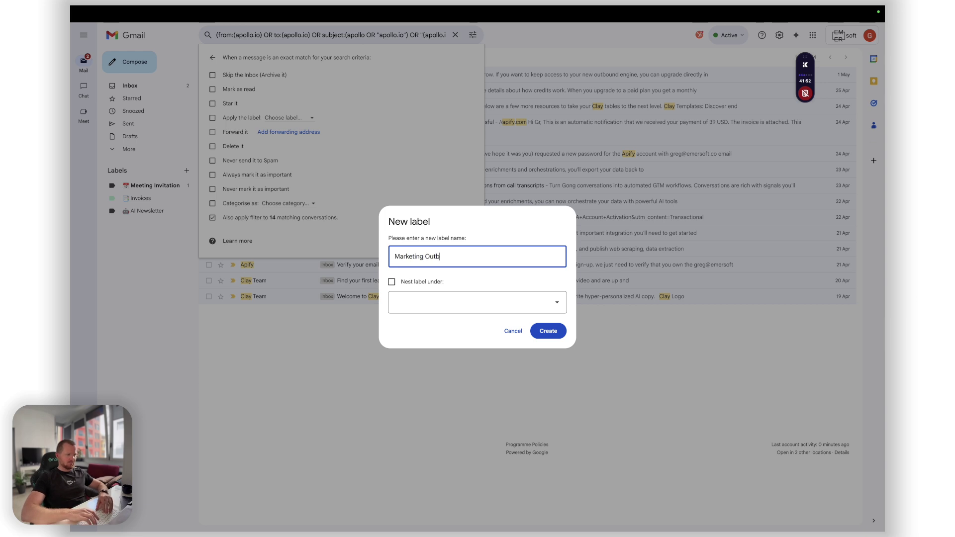
text(ound tools)
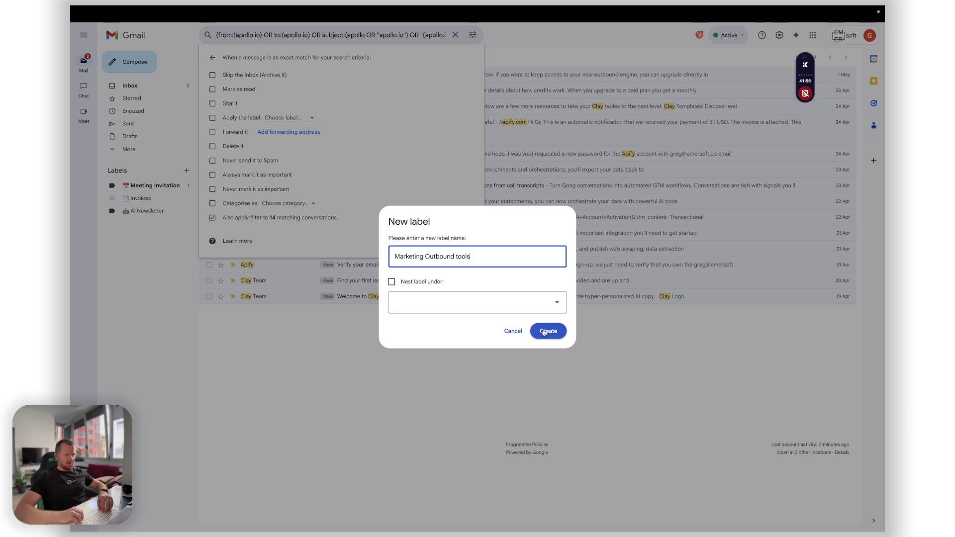
key(ctrl+super+space)
text(emai)
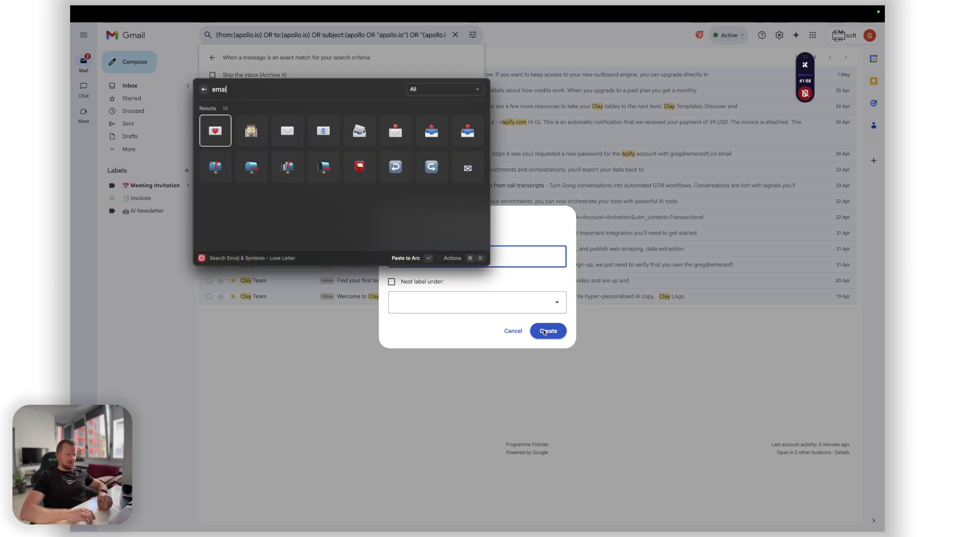
key(Right)
key(Right)
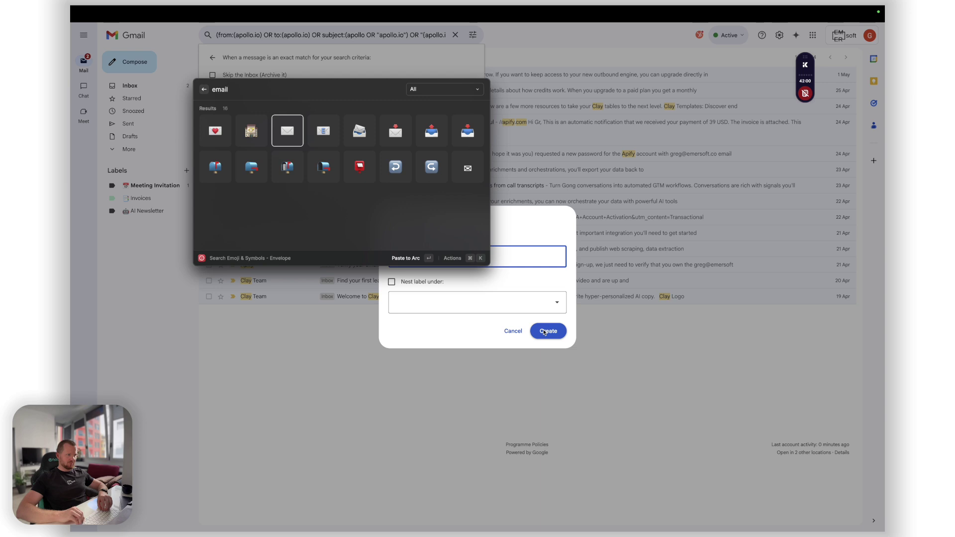
key(Down)
key(Right)
key(Right)
key(Return)
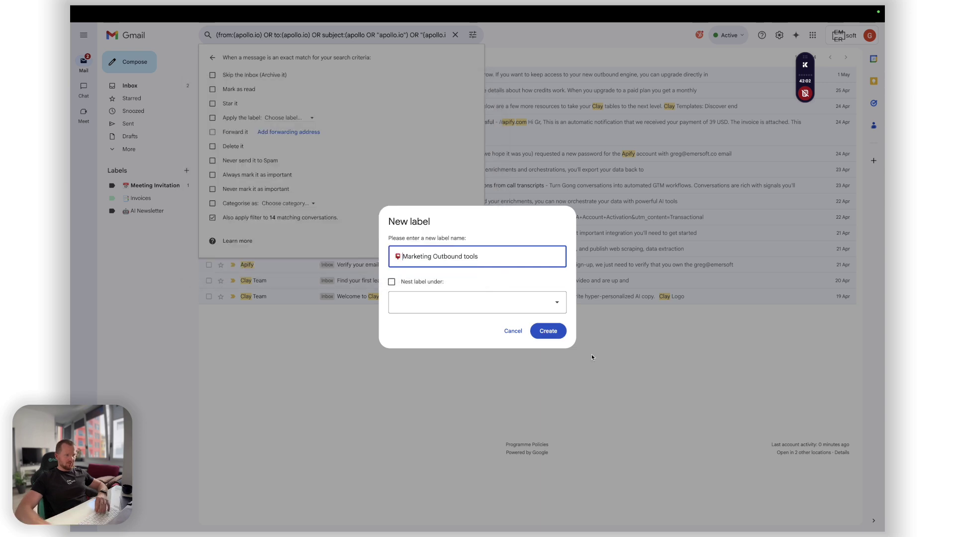
click(549, 330)
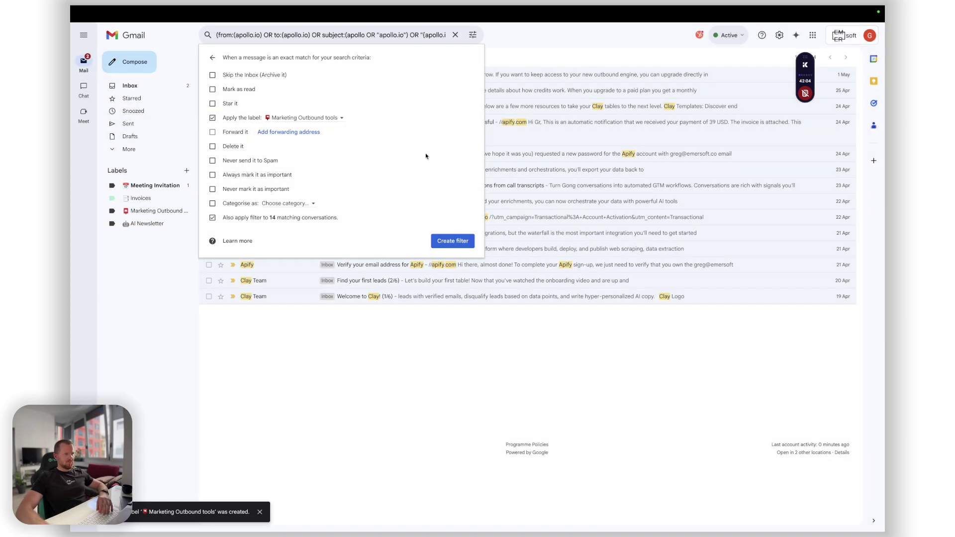
click(453, 241)
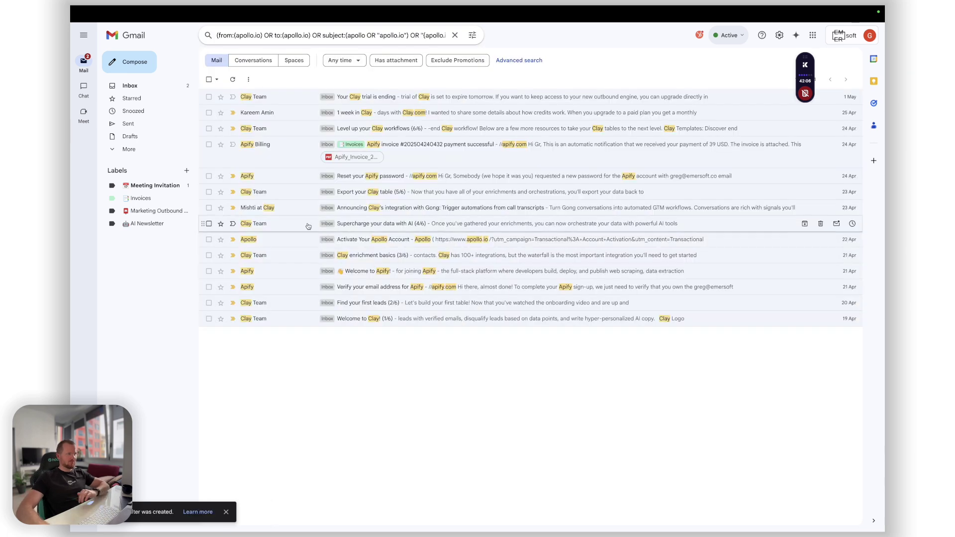
- Return to the Priority Inbox and show the Tasks side panel
click(163, 91)
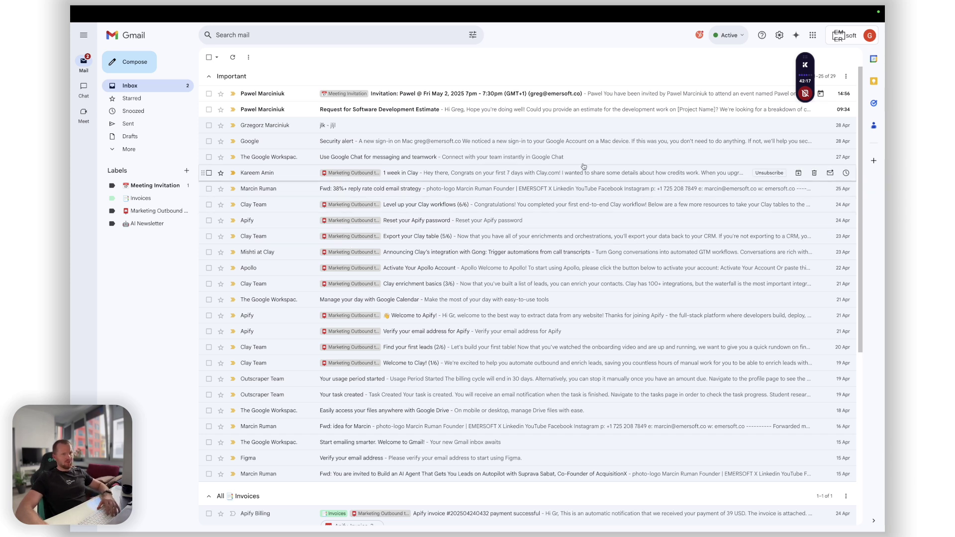
click(872, 103)
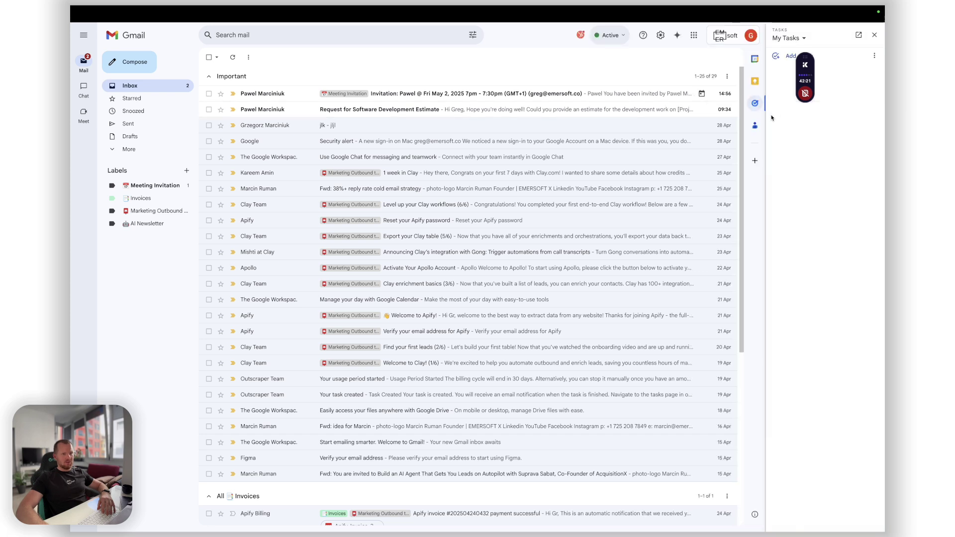
drag(810, 57, 753, 47)
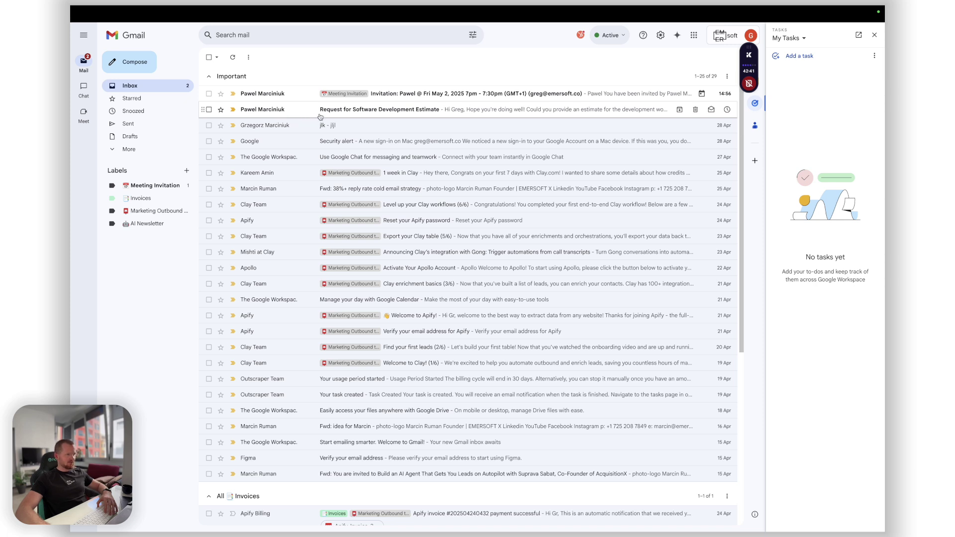
- Add the Request for Software Development Estimate email to Tasks
click(413, 112)
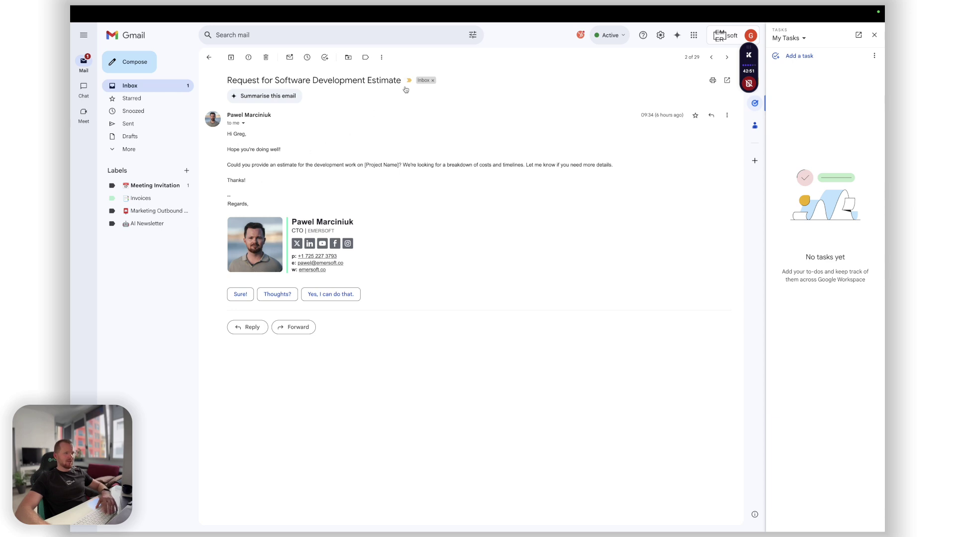
click(383, 57)
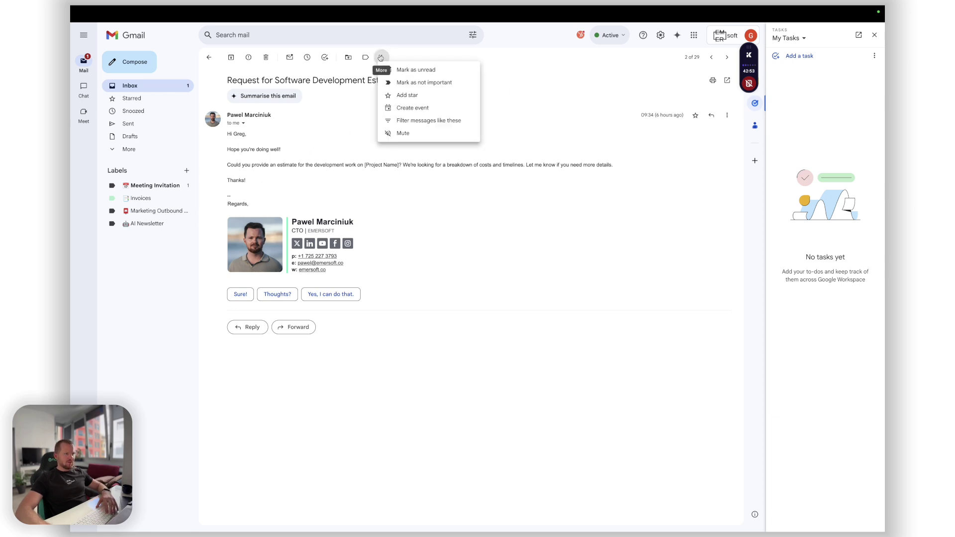
drag(517, 86, 345, 121)
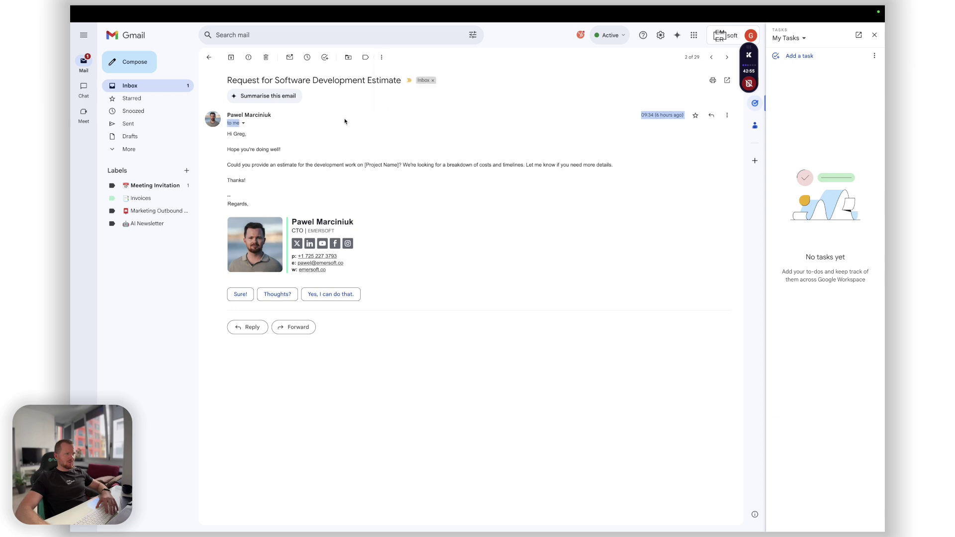
click(324, 58)
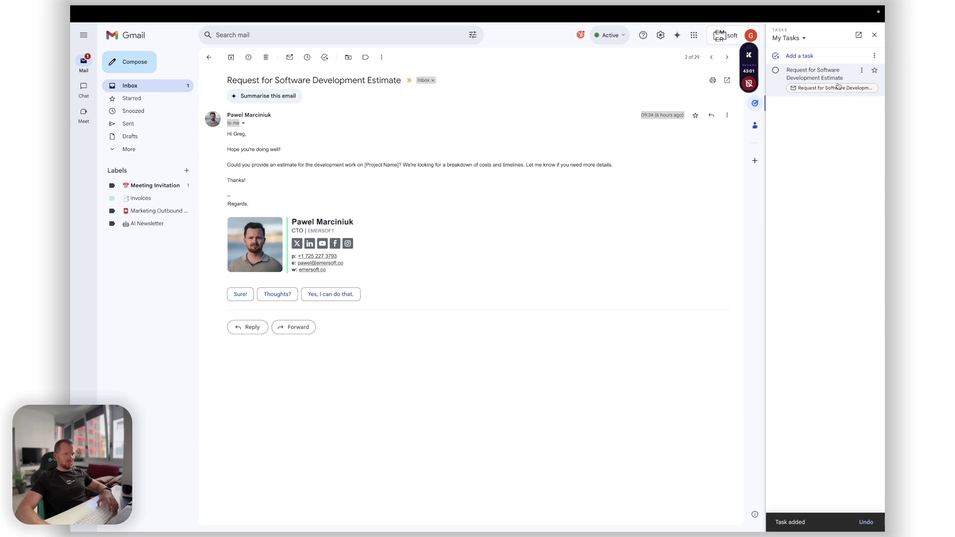
- Open the email linked from the estimate task and mark the task complete
click(817, 91)
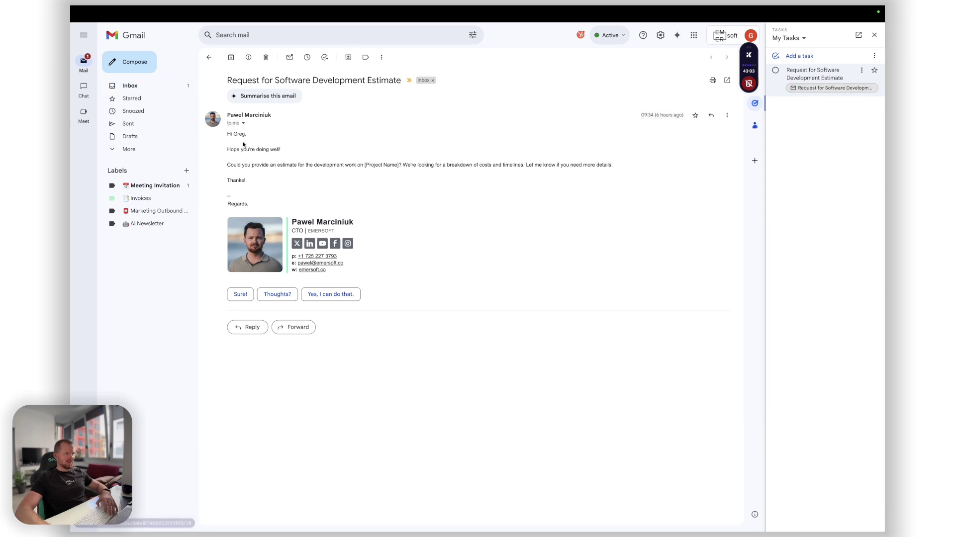
click(145, 85)
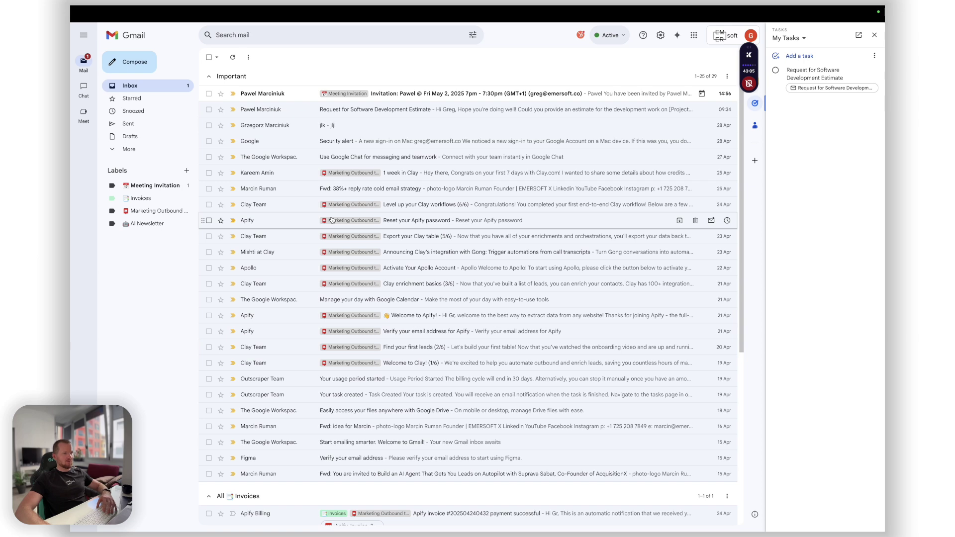
scroll(359, 214, down, 4)
scroll(363, 348, up, 4)
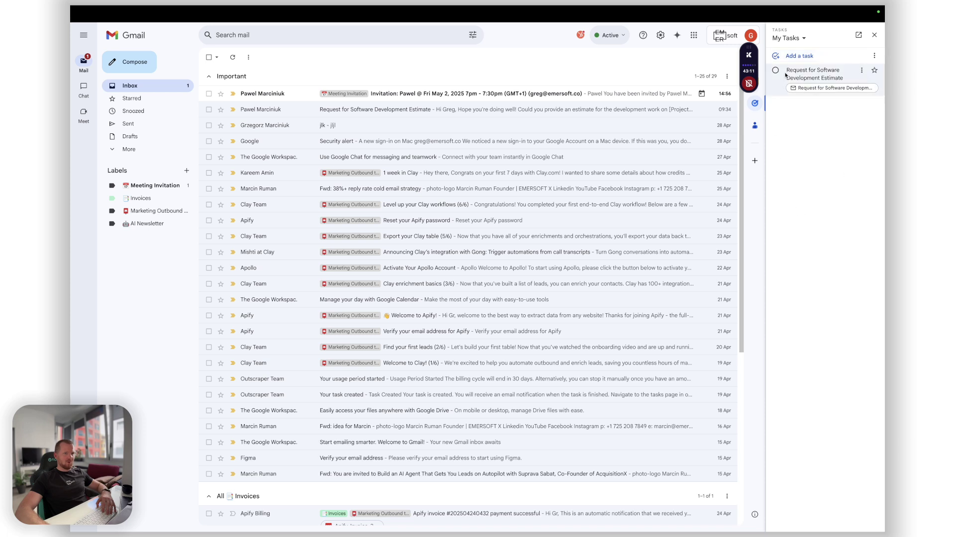
click(826, 89)
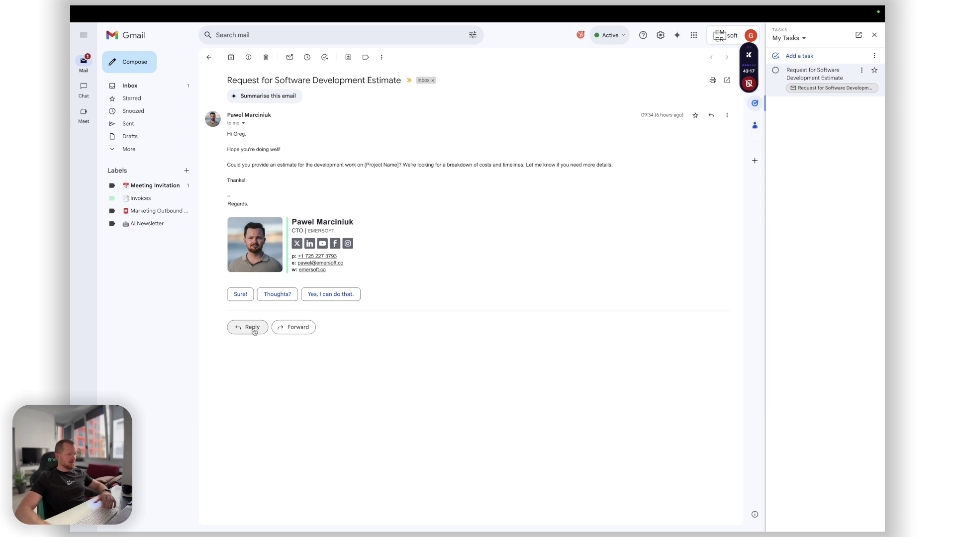
click(775, 71)
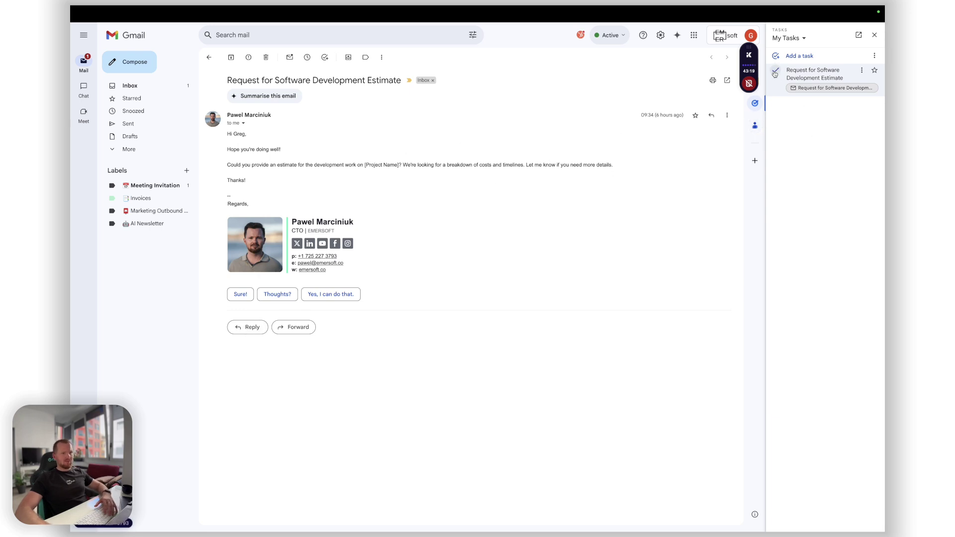